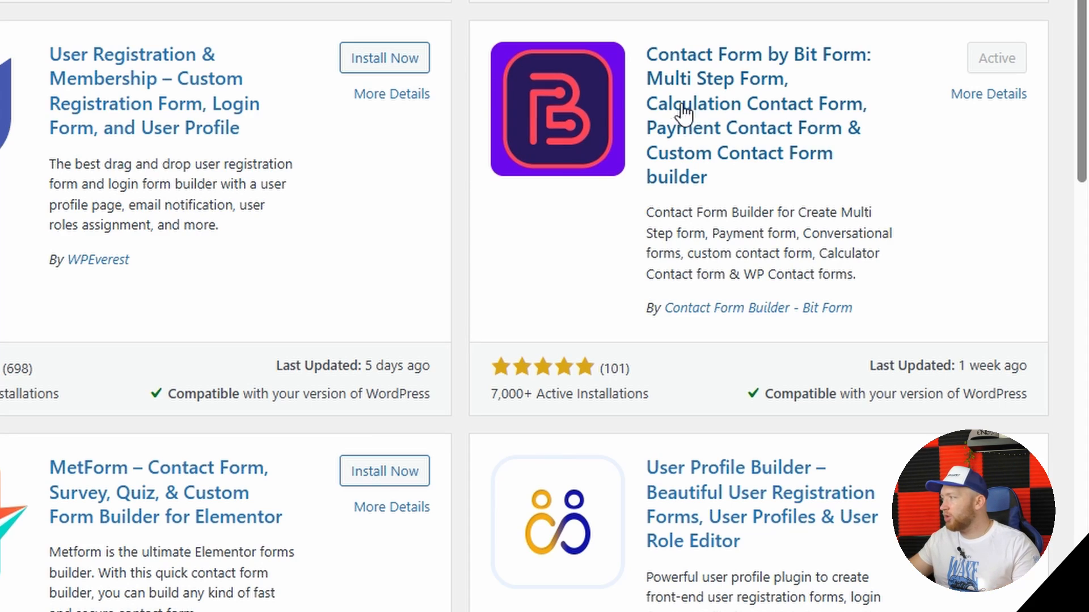
Install the Bit SMTP plugin and look through its Test Mail and Others pages
{"action": "scroll", "coordinate": [684, 120], "scroll_direction": "up", "scroll_amount": 5}
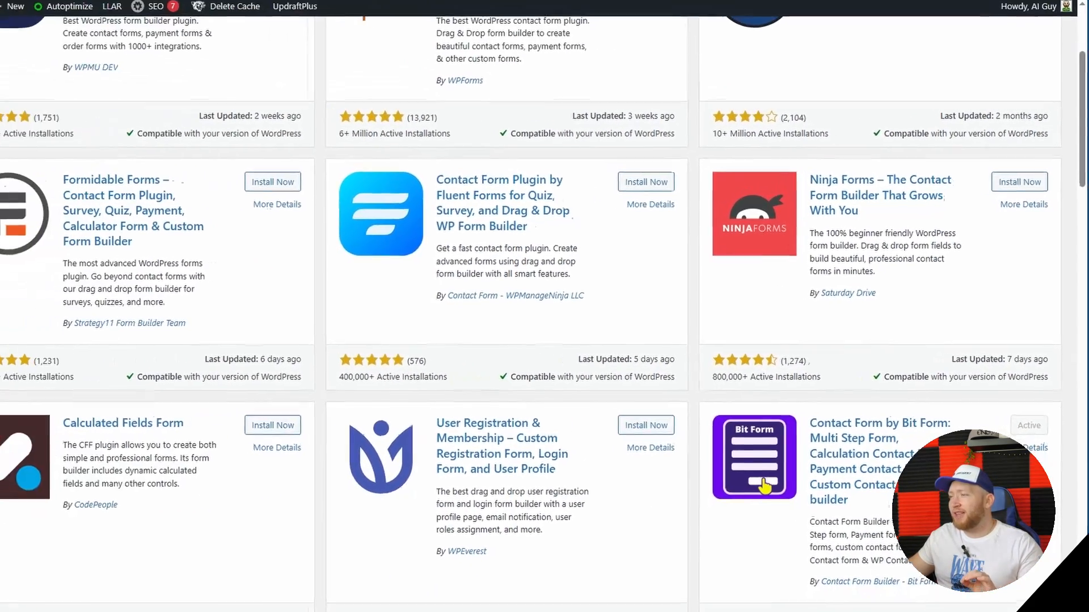
{"action": "mouse_move", "coordinate": [40, 203]}
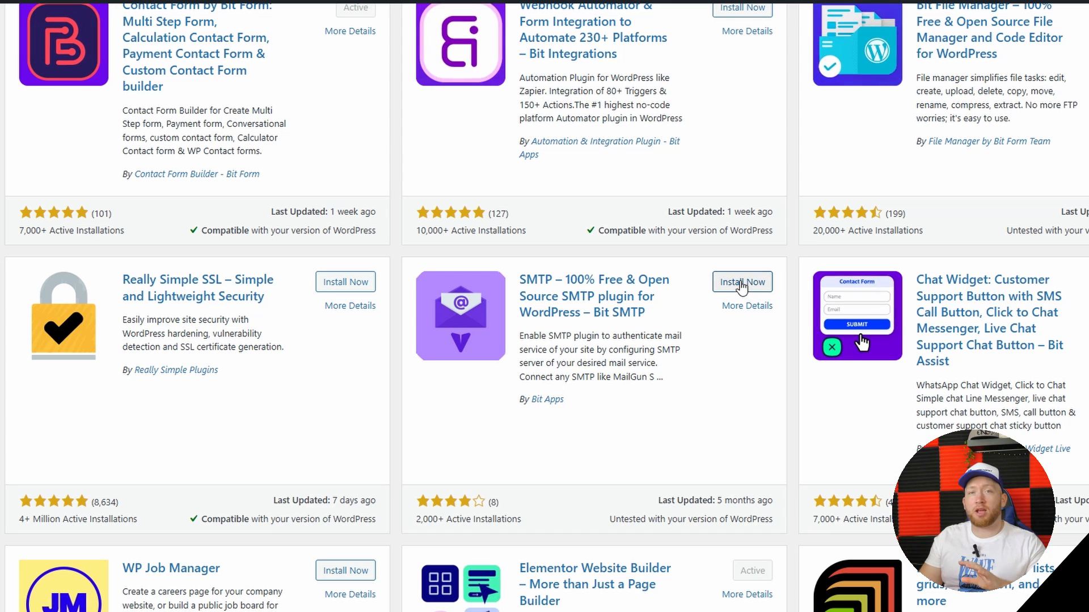
{"action": "left_click", "coordinate": [739, 283]}
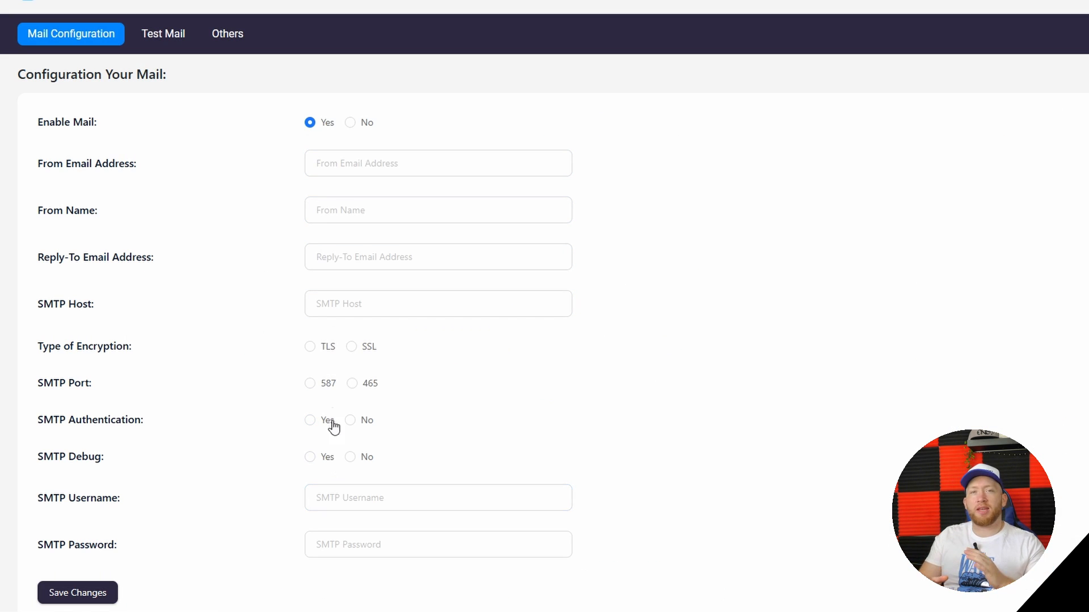
{"action": "left_click", "coordinate": [160, 36]}
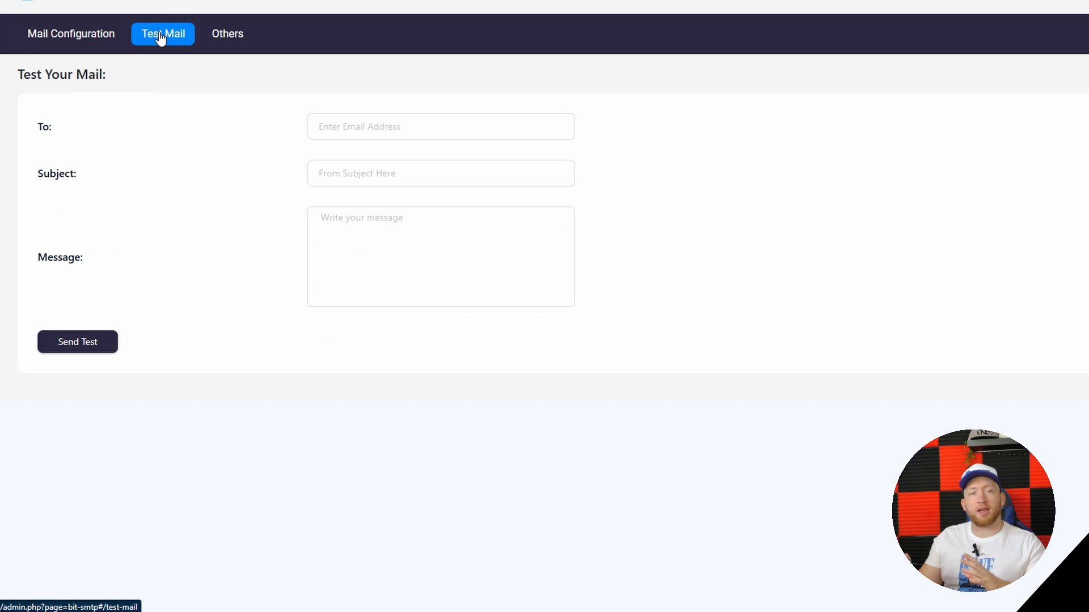
{"action": "left_click", "coordinate": [226, 35]}
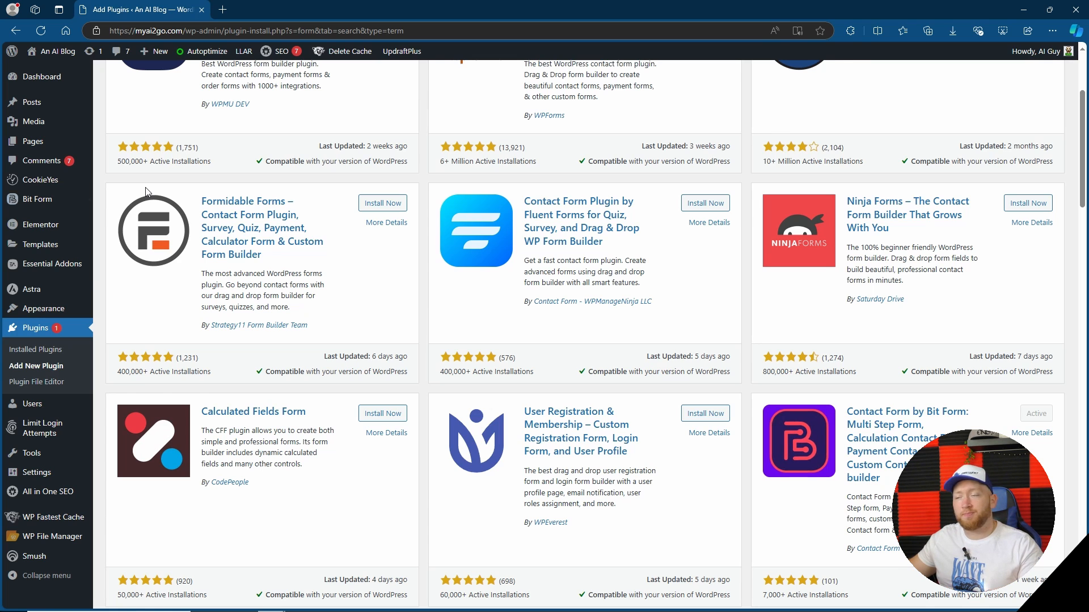
Go to Bit Form's list of all forms and create the first form from the Contact Form template
{"action": "mouse_move", "coordinate": [57, 199]}
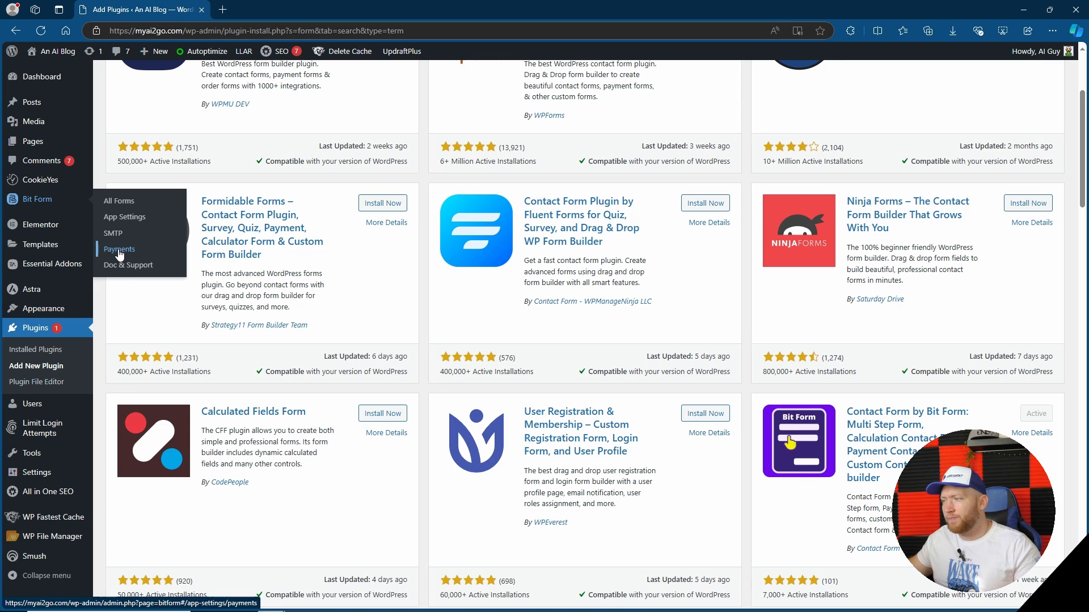
{"action": "left_click", "coordinate": [120, 201]}
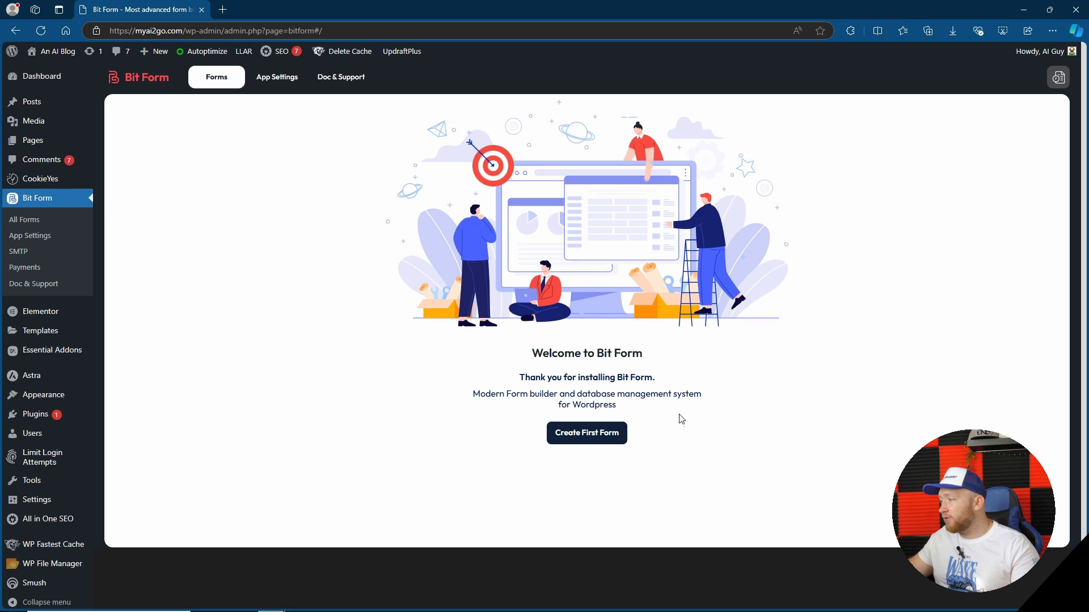
{"action": "left_click", "coordinate": [591, 438]}
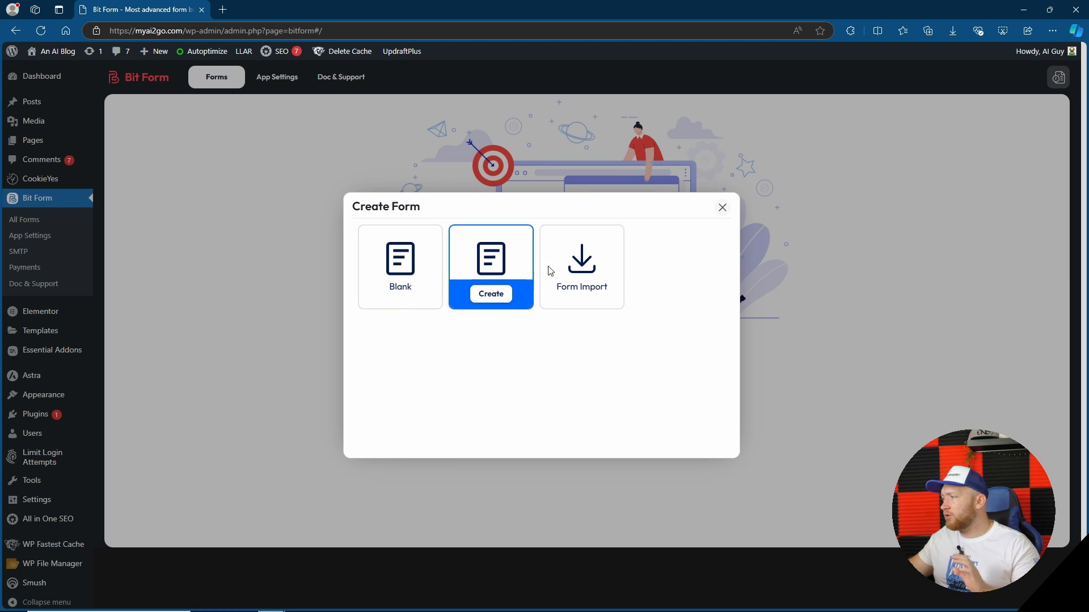
{"action": "left_click", "coordinate": [491, 294]}
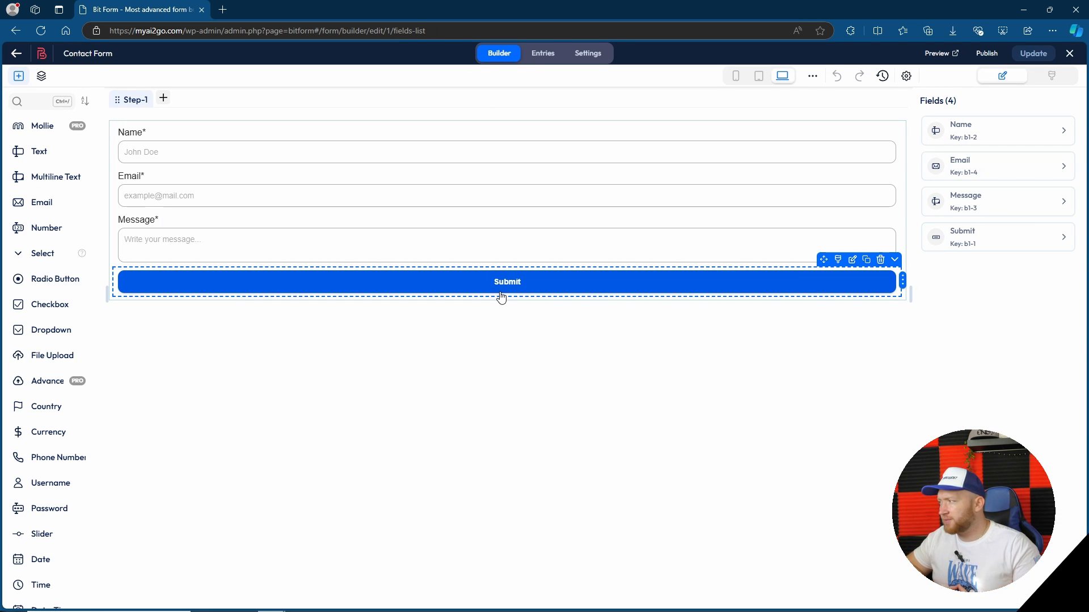
Add a Slider field between the Message field and the Submit button, and try it at a value of 45
{"action": "scroll", "coordinate": [76, 440], "scroll_direction": "down", "scroll_amount": 10}
{"action": "scroll", "coordinate": [60, 440], "scroll_direction": "down", "scroll_amount": 3}
{"action": "scroll", "coordinate": [63, 435], "scroll_direction": "up", "scroll_amount": 7}
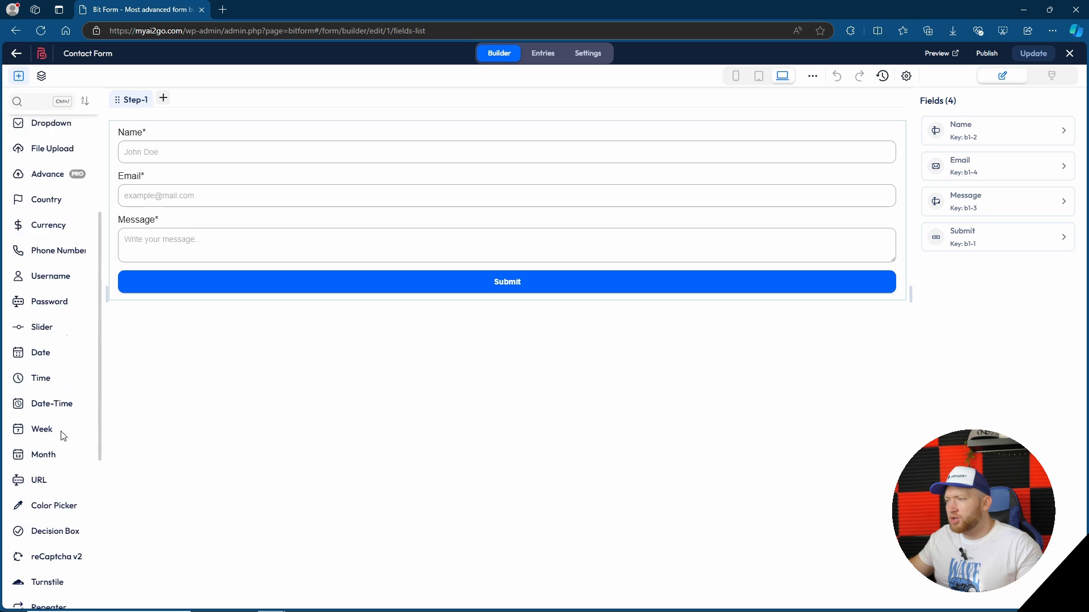
{"action": "scroll", "coordinate": [62, 434], "scroll_direction": "up", "scroll_amount": 4}
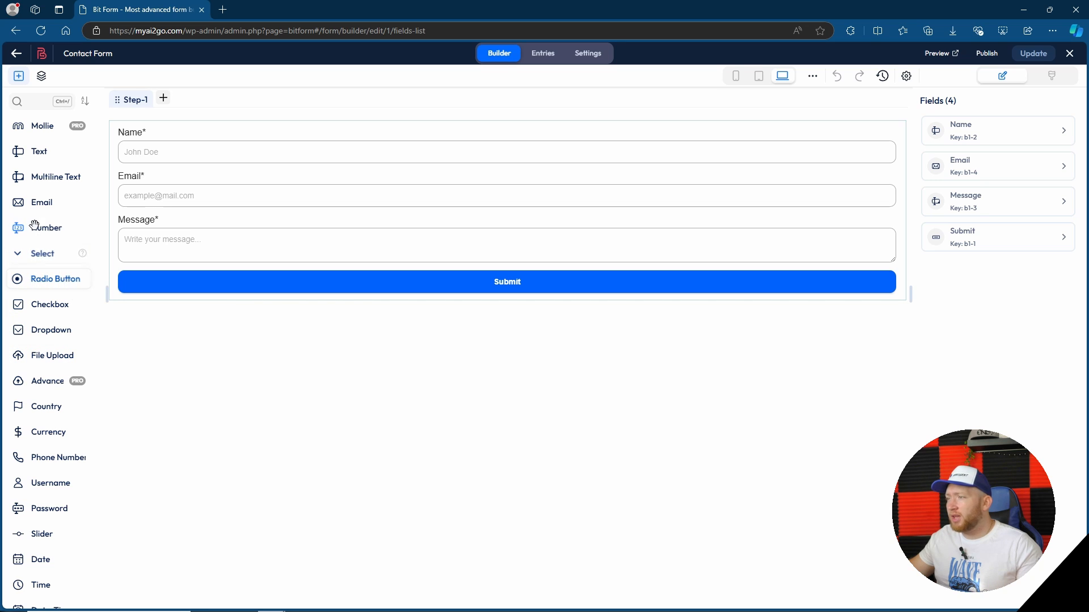
{"action": "scroll", "coordinate": [39, 255], "scroll_direction": "down", "scroll_amount": 2}
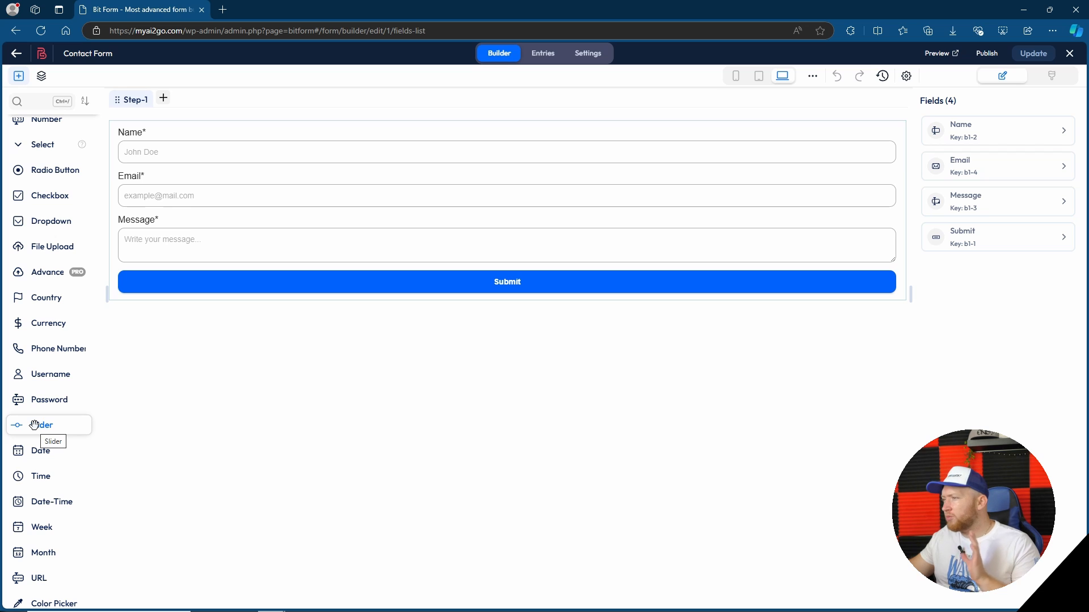
{"action": "left_click_drag", "start_coordinate": [34, 425], "coordinate": [406, 284]}
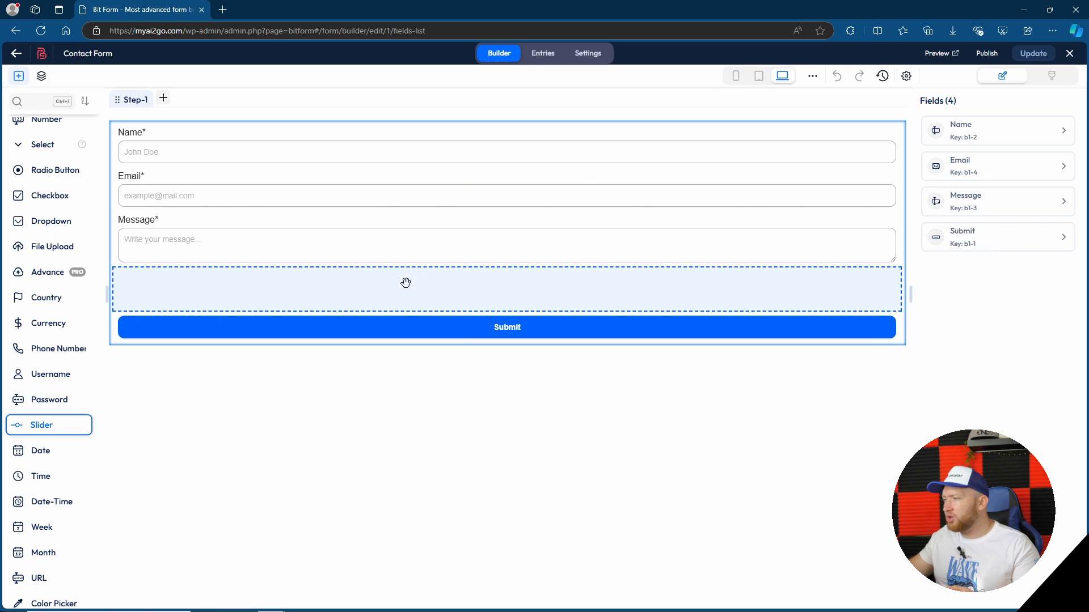
{"action": "left_click_drag", "start_coordinate": [506, 288], "coordinate": [468, 287]}
Open the Name and Email field settings in turn, and expand the Email field's Name and Size & Position sections
{"action": "left_click", "coordinate": [401, 136]}
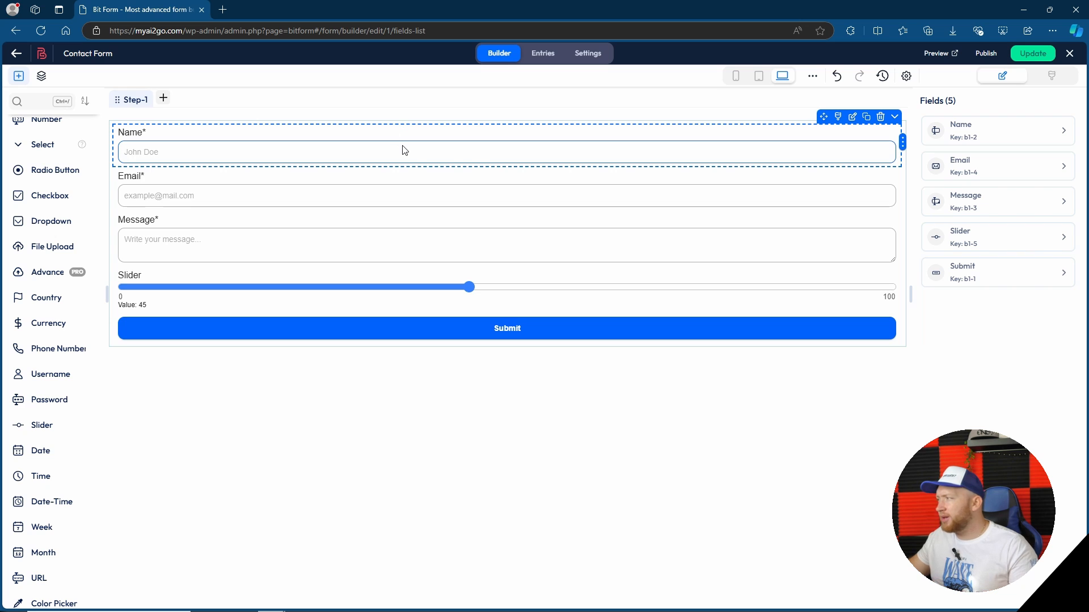
{"action": "left_click", "coordinate": [1065, 134]}
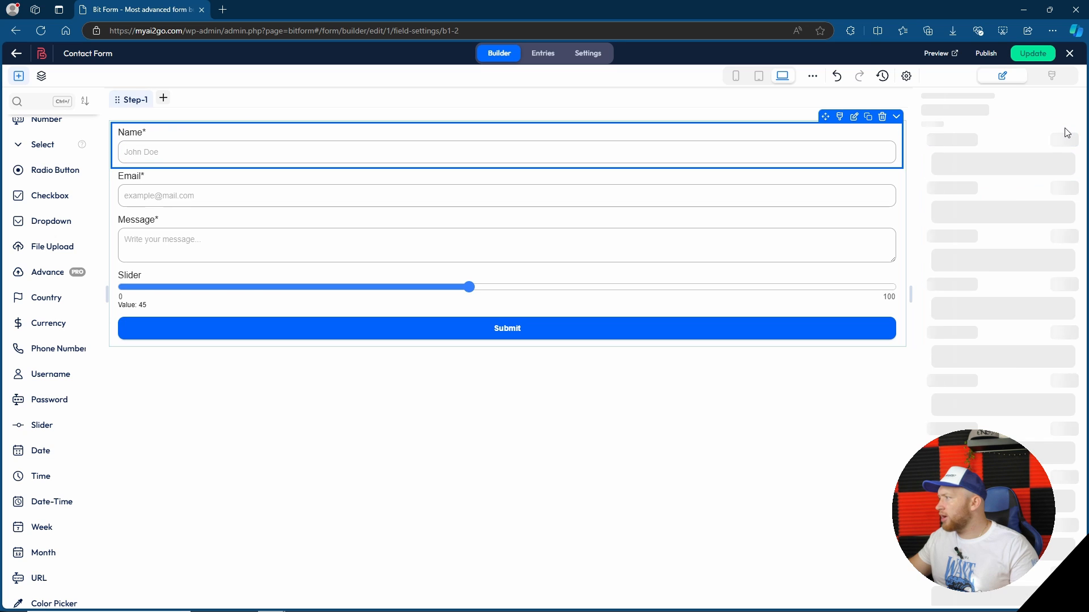
{"action": "left_click", "coordinate": [275, 209]}
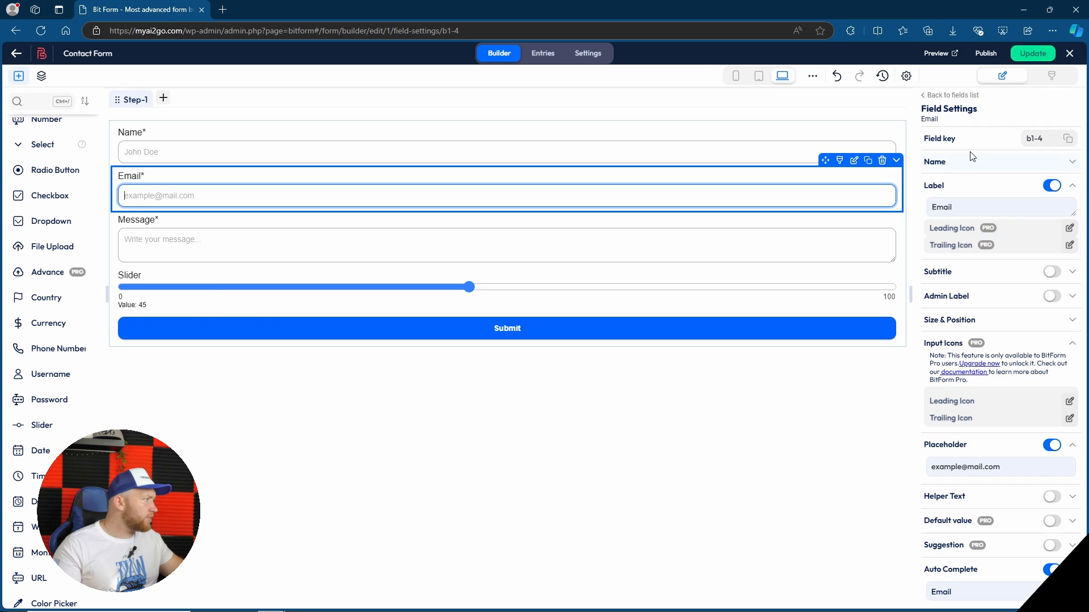
{"action": "left_click", "coordinate": [1033, 163]}
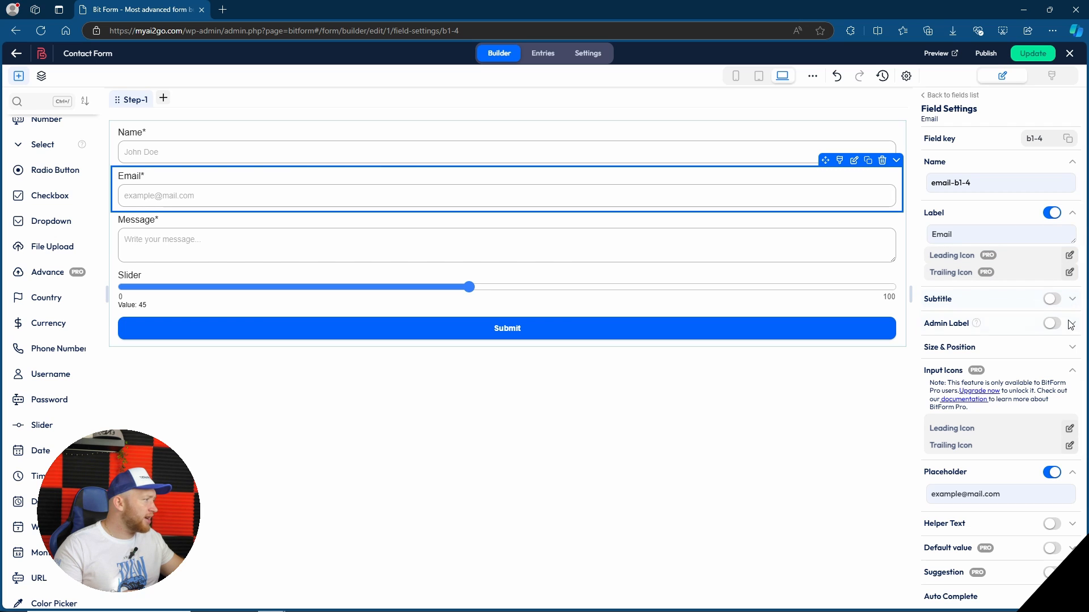
{"action": "left_click", "coordinate": [1069, 352]}
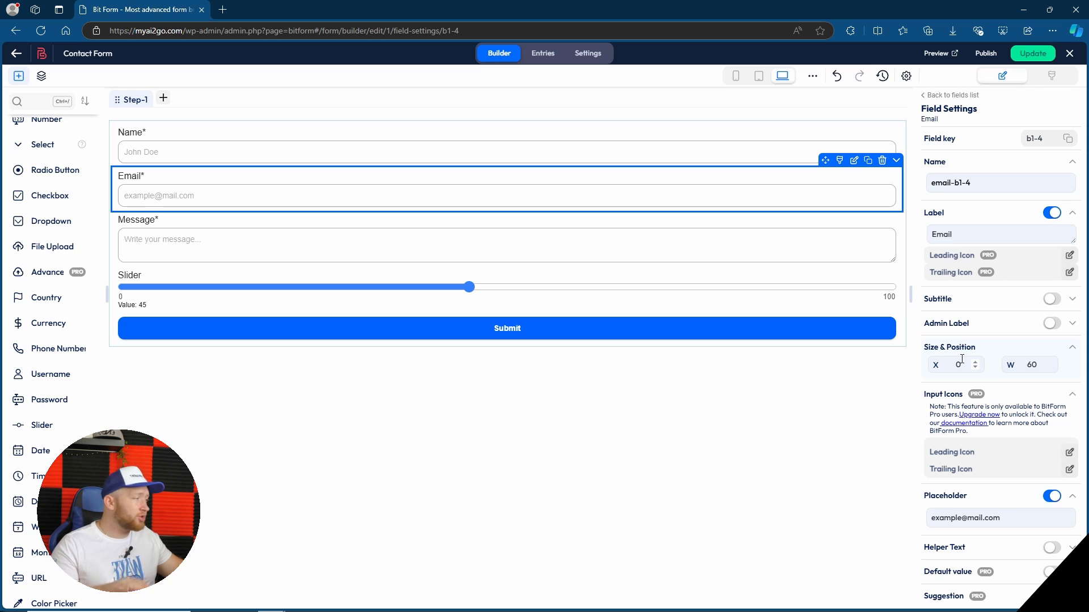
Examine the Email field's remaining settings, including placeholder, auto complete, required, disabled and error message options
{"action": "scroll", "coordinate": [962, 359], "scroll_direction": "down", "scroll_amount": 3}
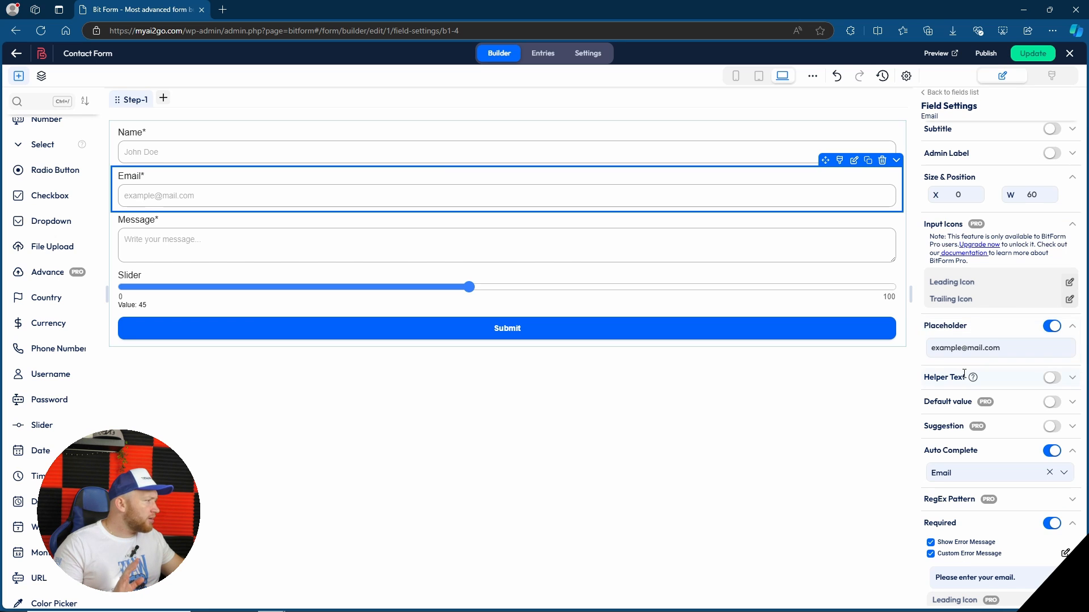
{"action": "scroll", "coordinate": [998, 378], "scroll_direction": "down", "scroll_amount": 2}
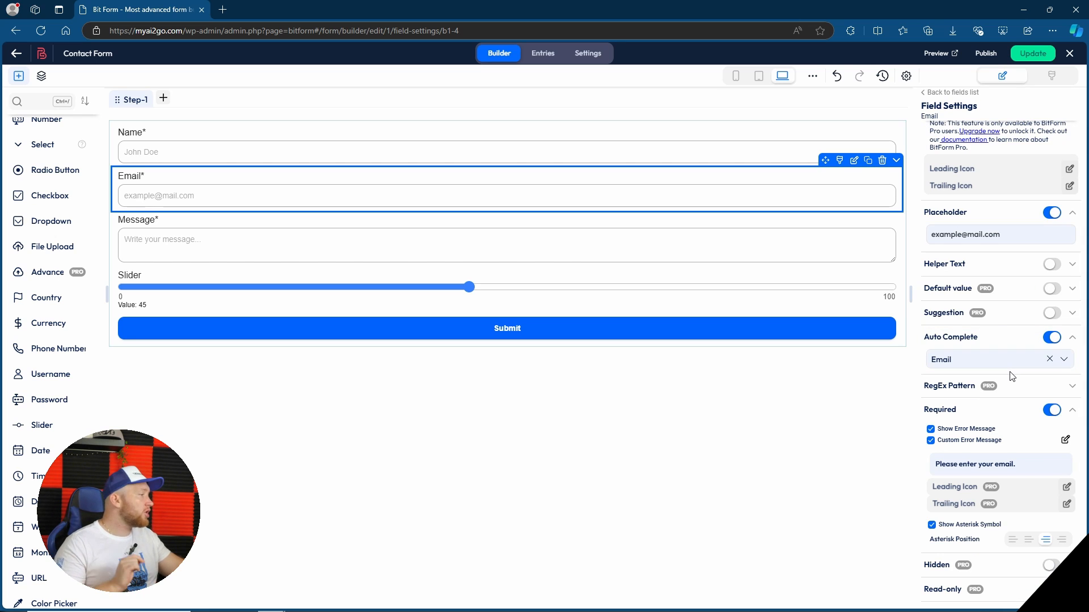
{"action": "scroll", "coordinate": [1015, 374], "scroll_direction": "down", "scroll_amount": 3}
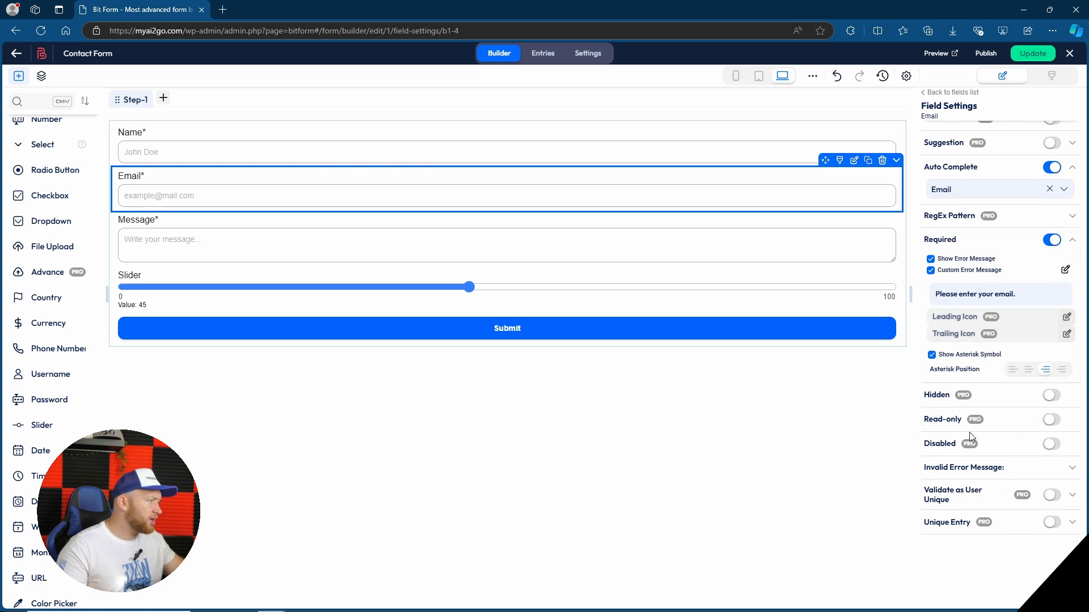
{"action": "scroll", "coordinate": [950, 443], "scroll_direction": "down", "scroll_amount": 1}
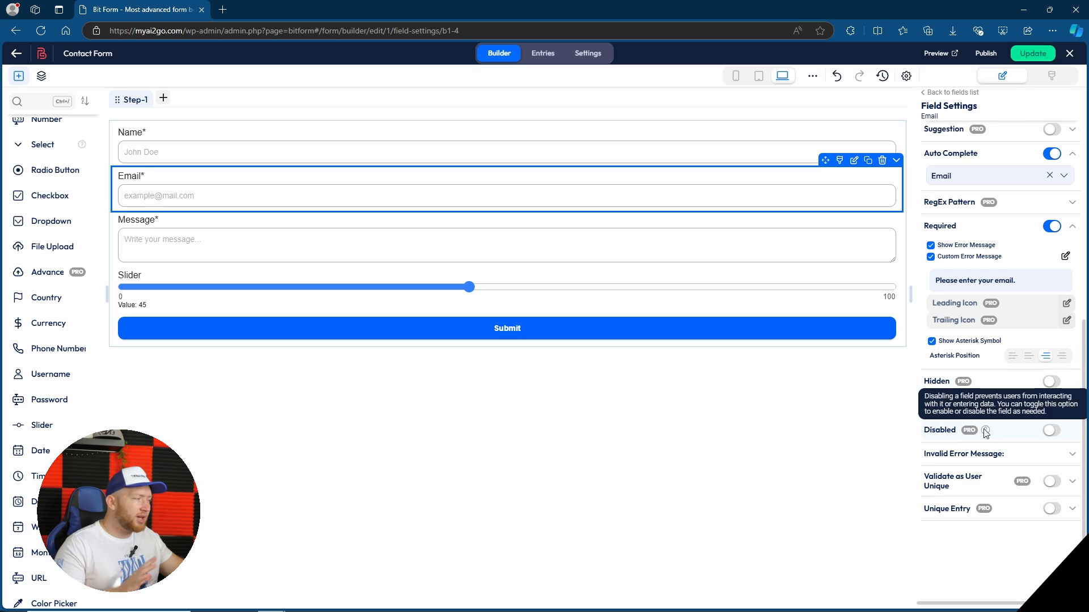
{"action": "scroll", "coordinate": [1015, 457], "scroll_direction": "up", "scroll_amount": 8}
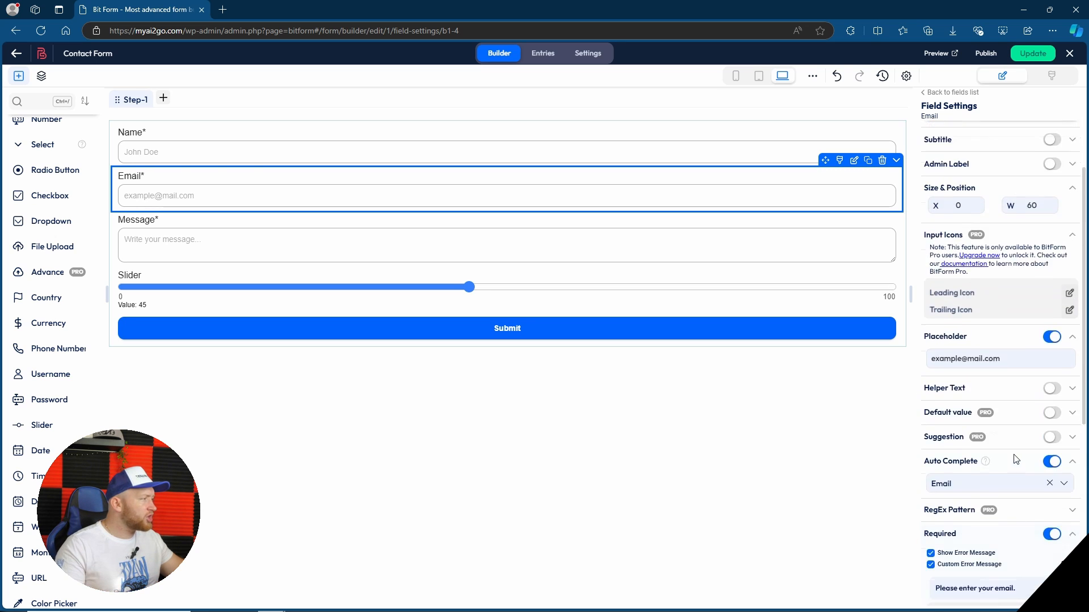
{"action": "scroll", "coordinate": [1029, 448], "scroll_direction": "down", "scroll_amount": 2}
{"action": "scroll", "coordinate": [1030, 448], "scroll_direction": "down", "scroll_amount": 7}
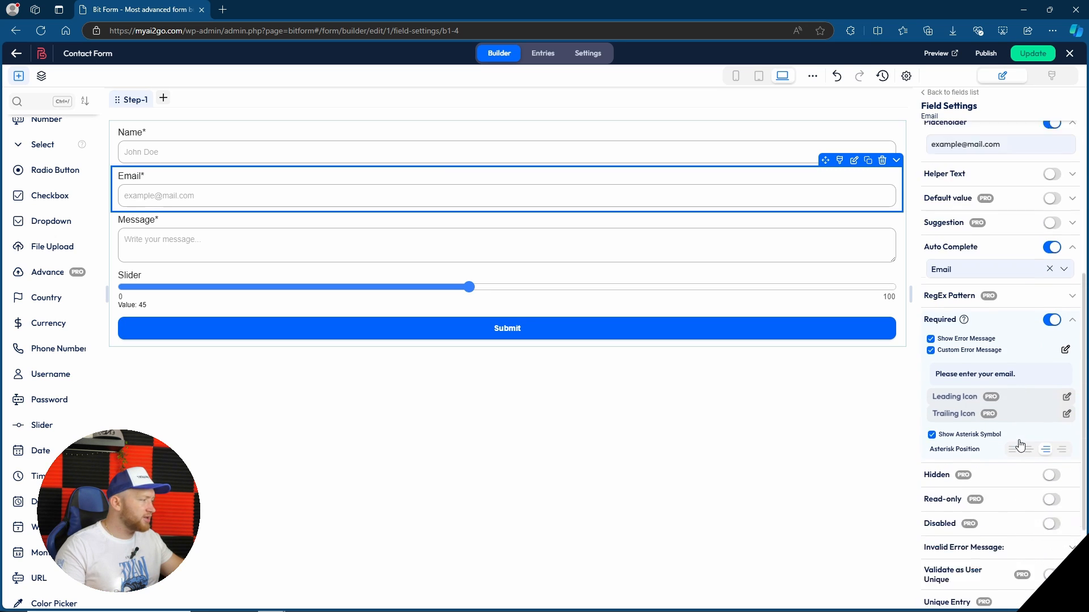
{"action": "mouse_move", "coordinate": [1000, 466]}
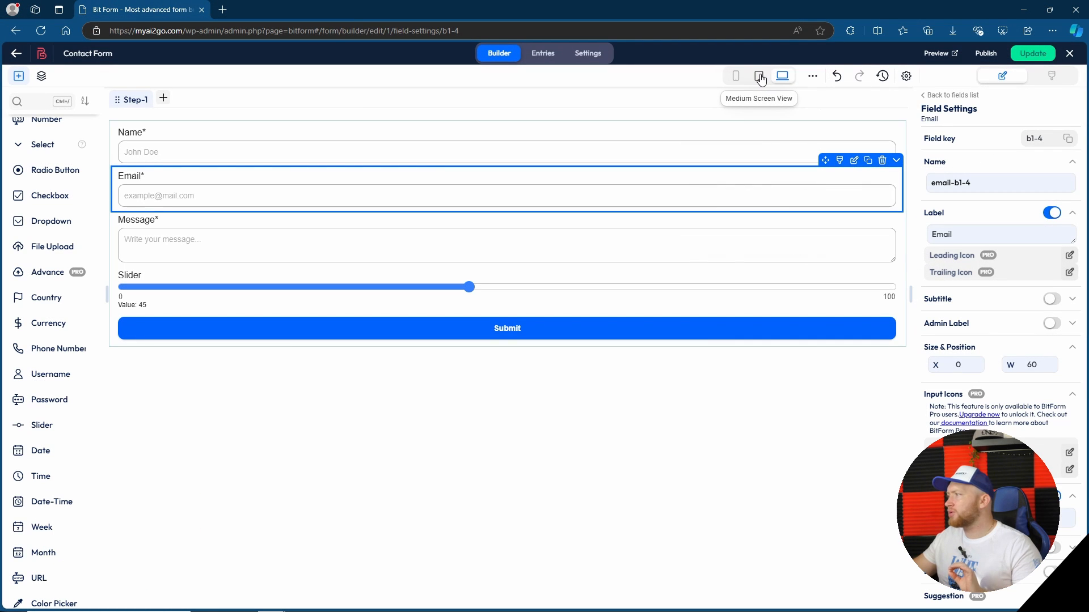
Preview the contact form in medium and small screen views, and open the analytics report for its entries
{"action": "left_click", "coordinate": [760, 77]}
{"action": "left_click", "coordinate": [738, 79]}
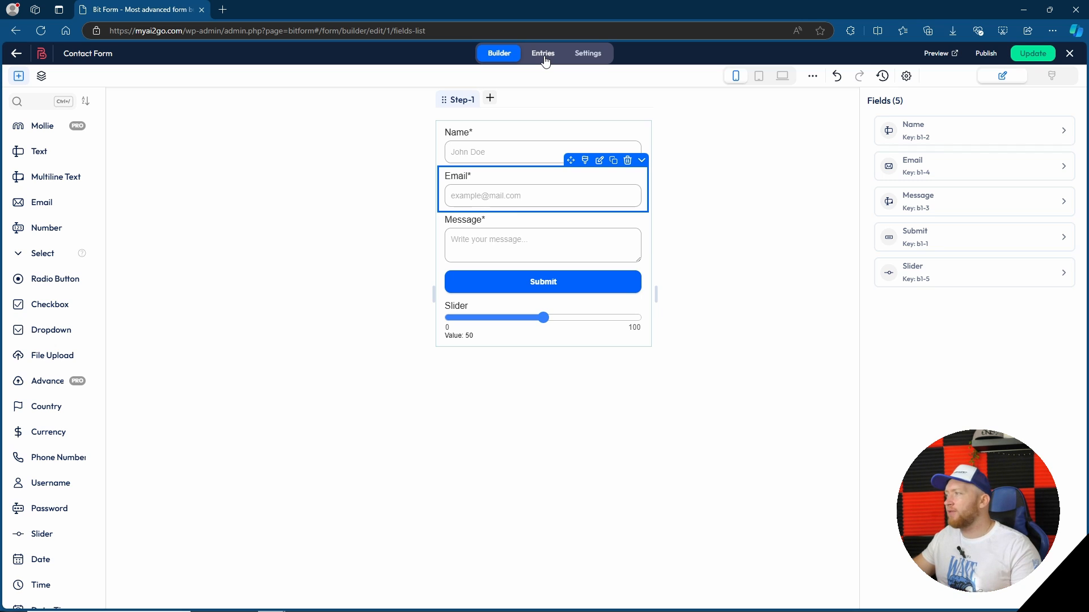
{"action": "left_click", "coordinate": [545, 54]}
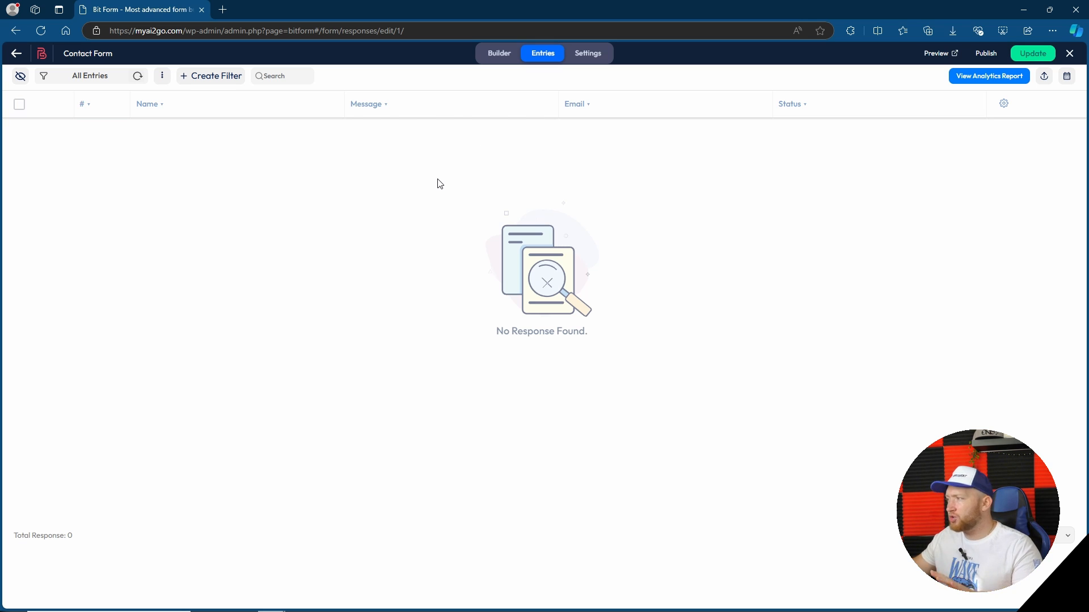
{"action": "left_click", "coordinate": [979, 81]}
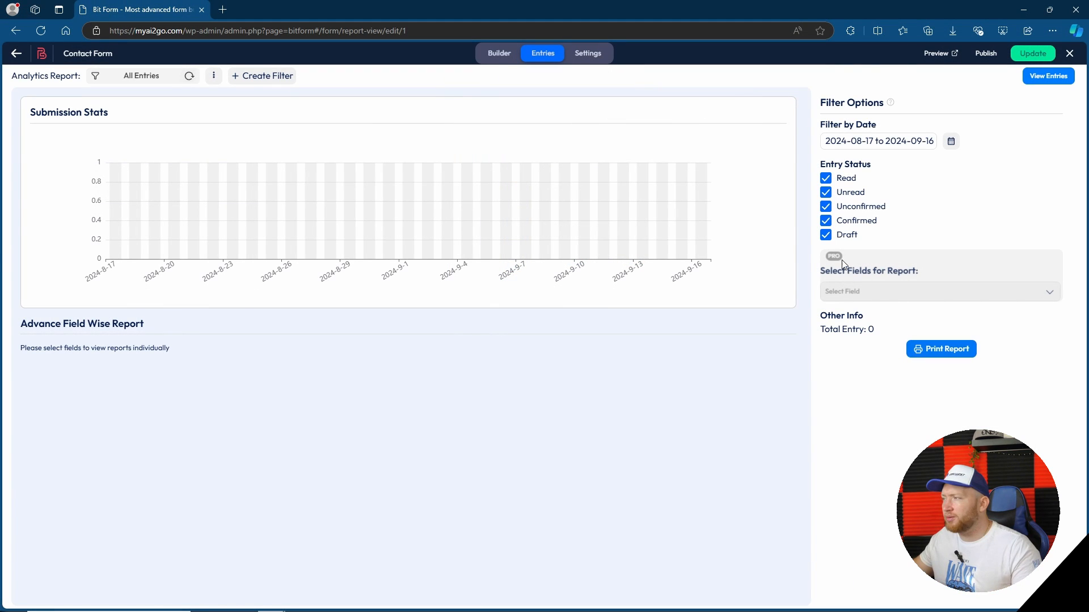
Return to the form builder and add a Password field between the Slider and the Submit button
{"action": "left_click", "coordinate": [499, 53]}
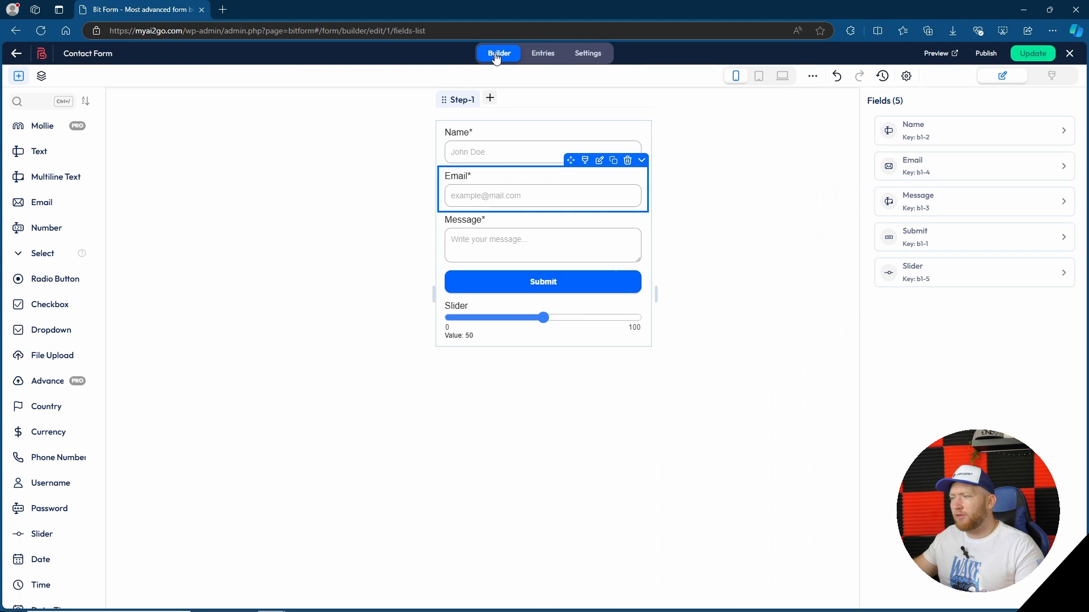
{"action": "scroll", "coordinate": [74, 270], "scroll_direction": "down", "scroll_amount": 2}
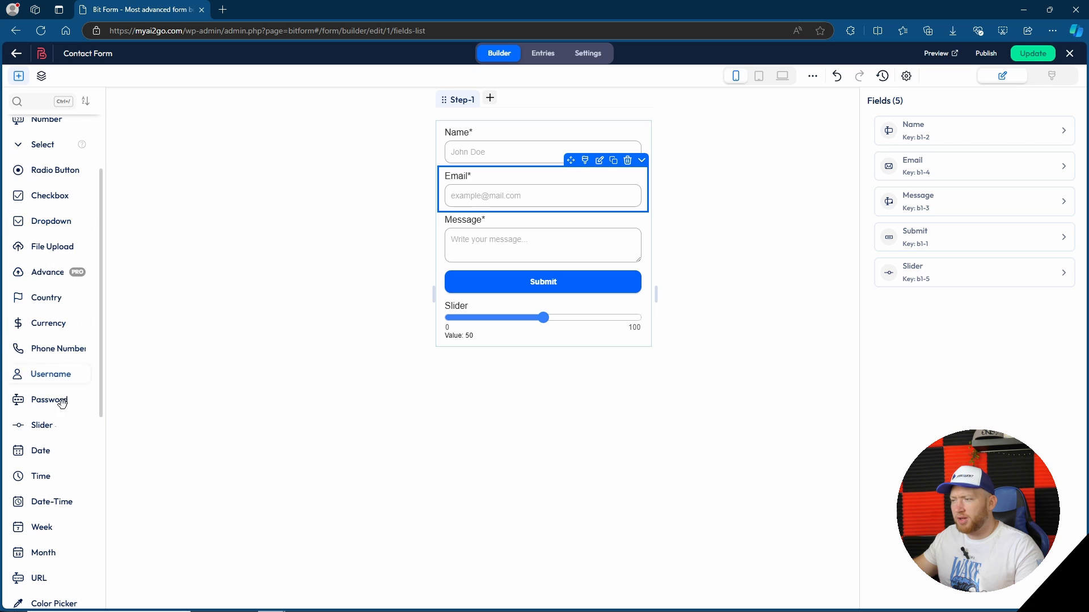
{"action": "left_click_drag", "start_coordinate": [54, 400], "coordinate": [292, 329]}
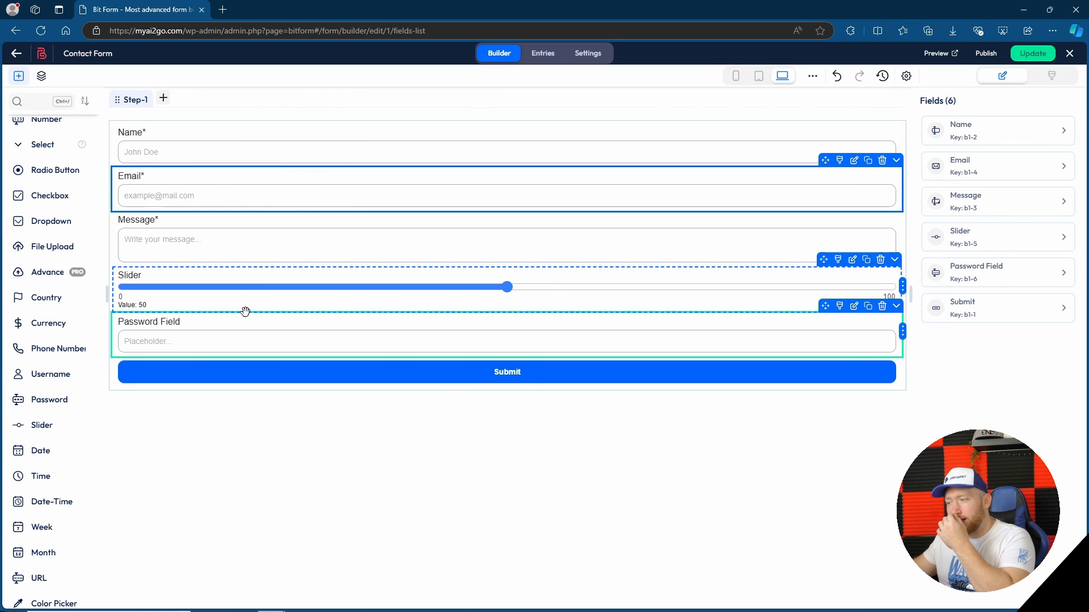
Browse the remaining available field types down to HTML, and open the contact form's general settings
{"action": "scroll", "coordinate": [52, 435], "scroll_direction": "down", "scroll_amount": 2}
{"action": "scroll", "coordinate": [51, 435], "scroll_direction": "down", "scroll_amount": 1}
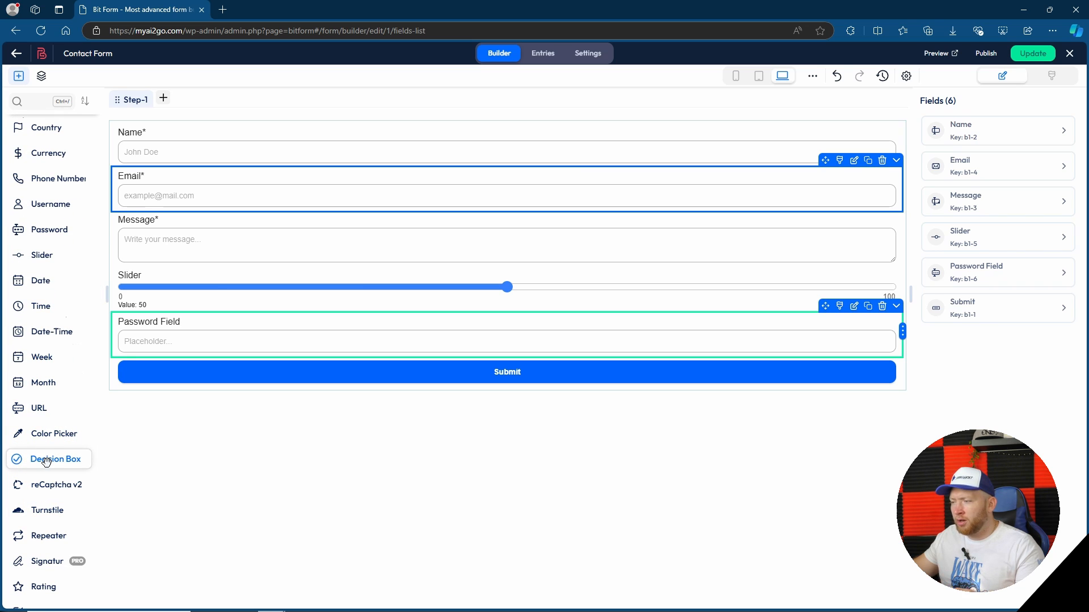
{"action": "scroll", "coordinate": [44, 456], "scroll_direction": "down", "scroll_amount": 2}
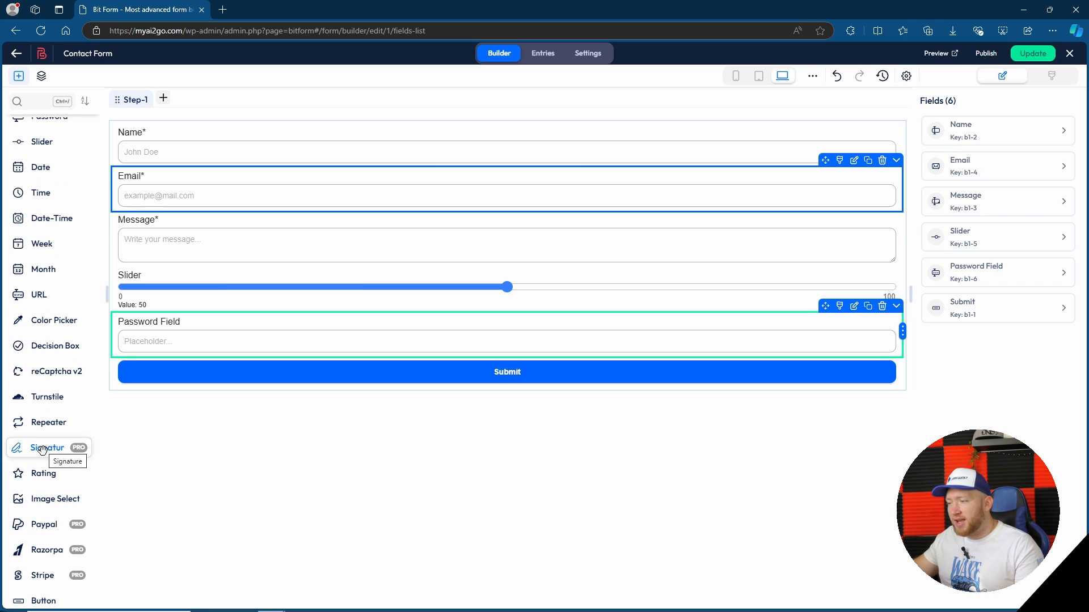
{"action": "scroll", "coordinate": [41, 462], "scroll_direction": "down", "scroll_amount": 1}
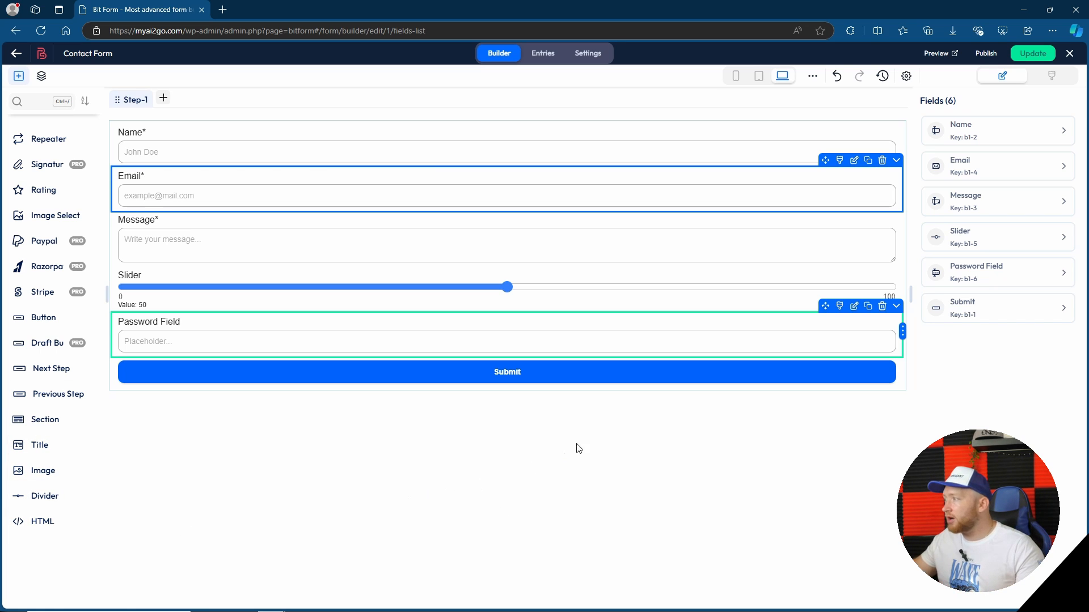
{"action": "left_click", "coordinate": [602, 56]}
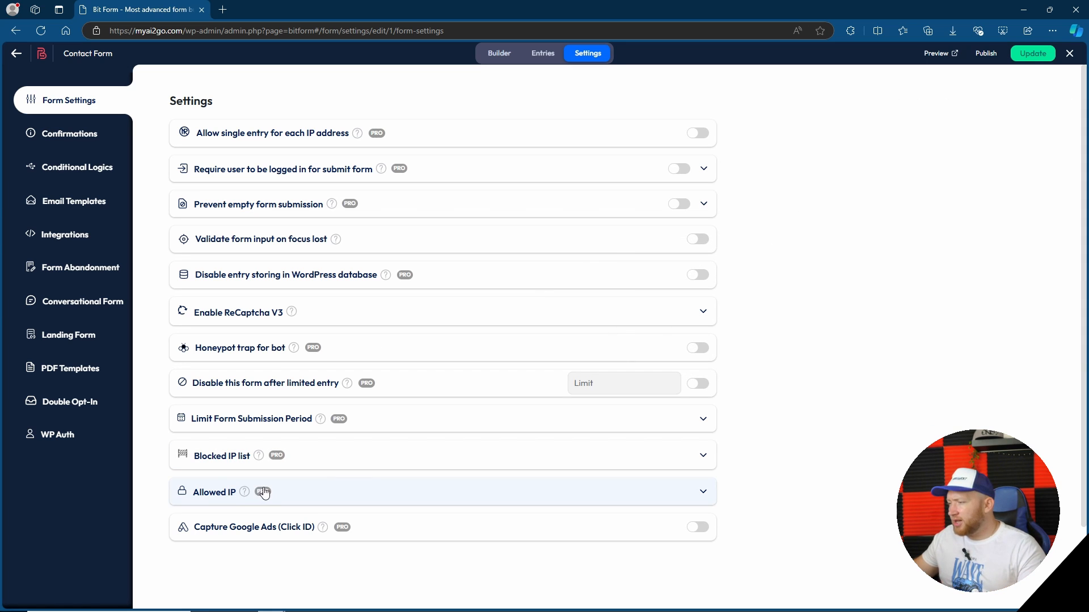
Review the contact form's general settings and its confirmation options for success/error messages and the redirect page
{"action": "mouse_move", "coordinate": [250, 489]}
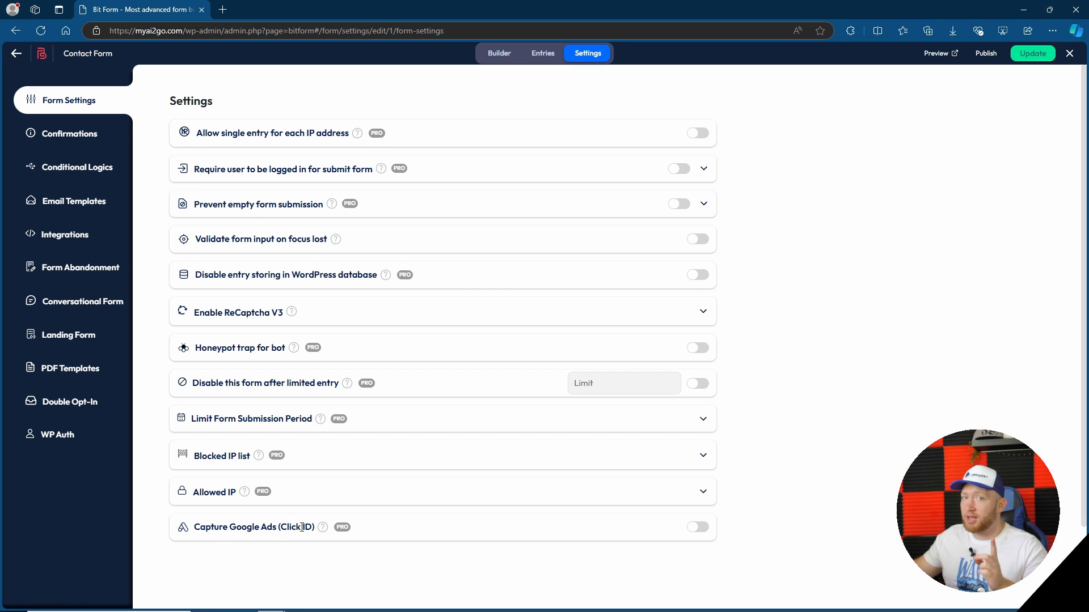
{"action": "left_click", "coordinate": [69, 134]}
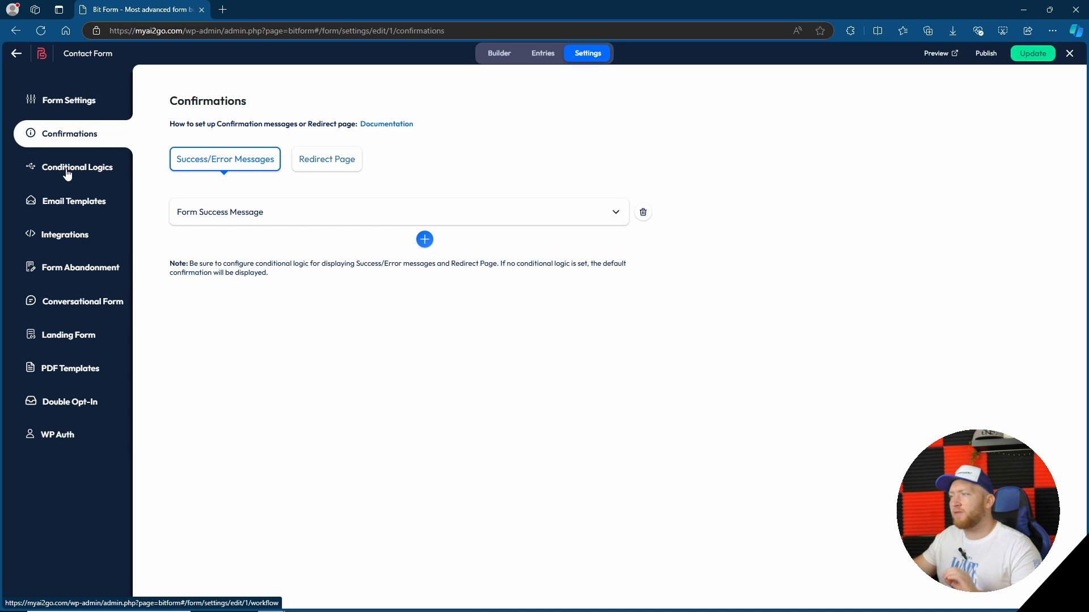
{"action": "left_click", "coordinate": [342, 161]}
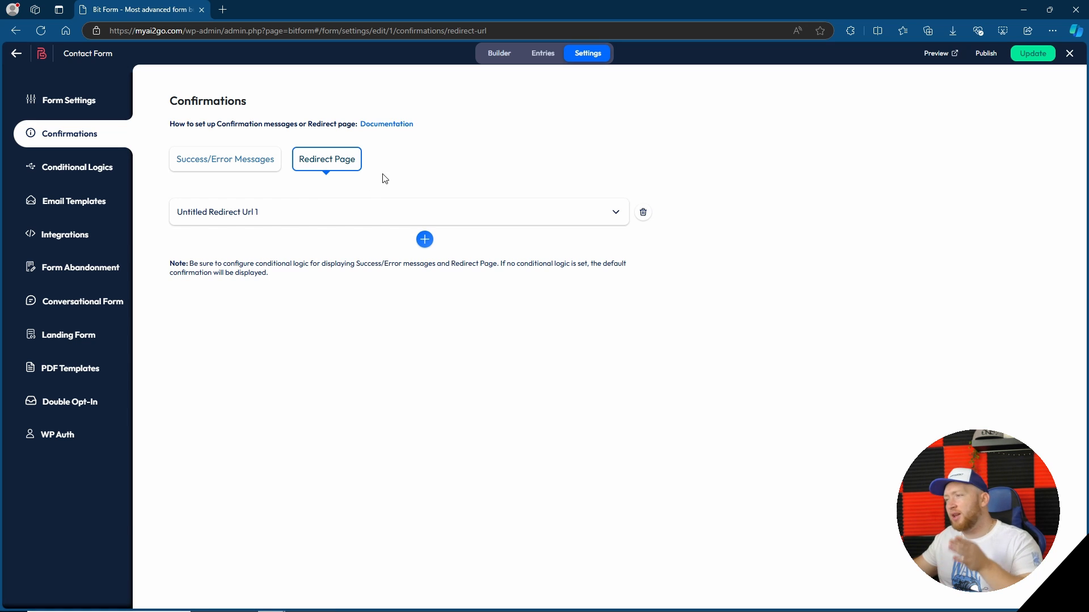
Examine the conditional logic behind the form's success message and the available integrations, including Google Sheet
{"action": "left_click", "coordinate": [12, 160]}
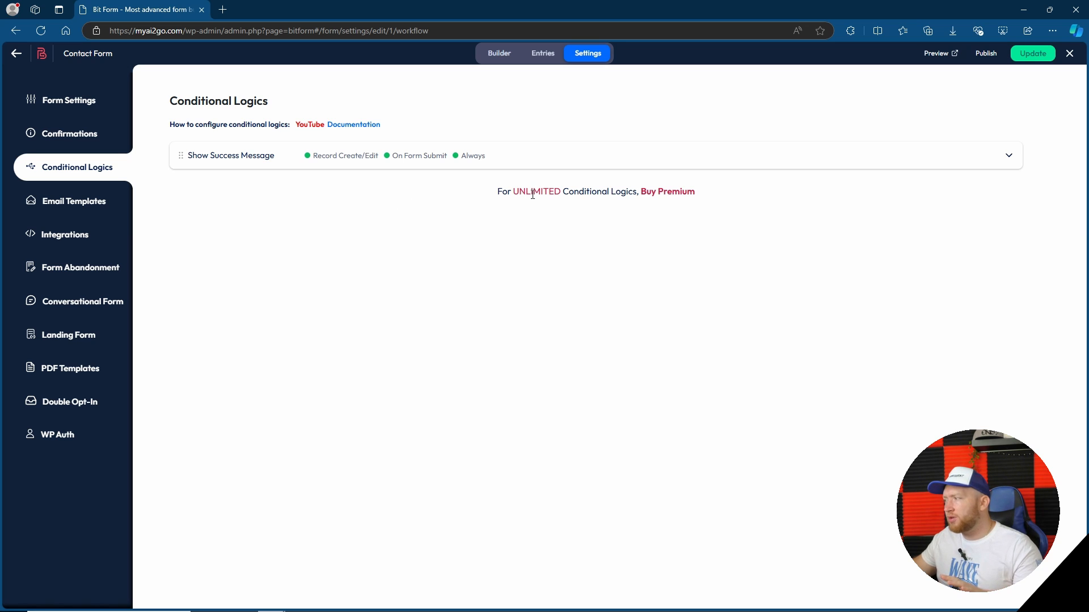
{"action": "left_click", "coordinate": [1009, 156]}
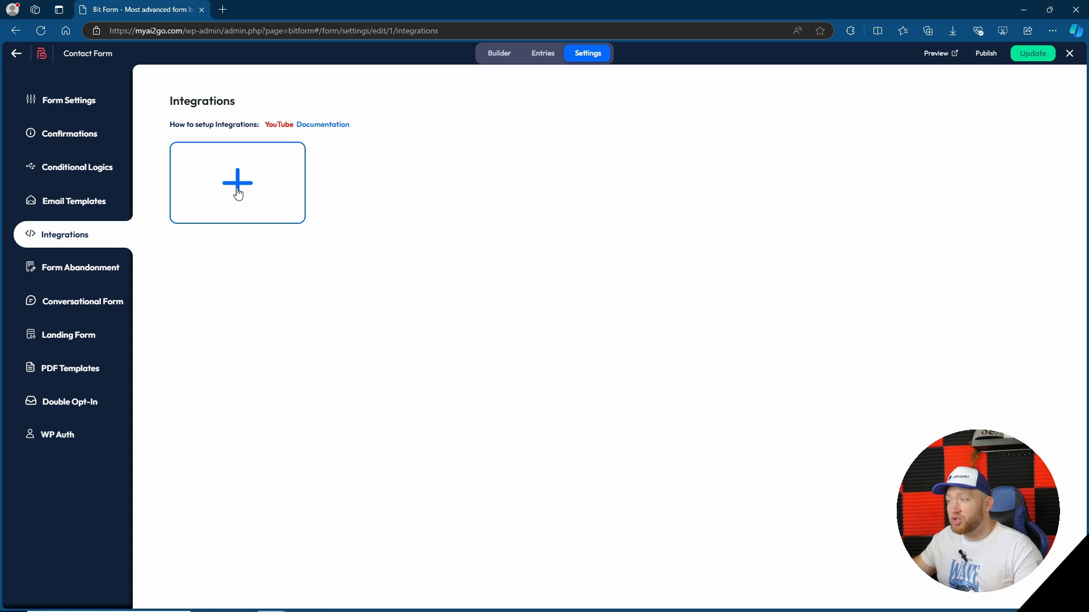
{"action": "left_click", "coordinate": [239, 187]}
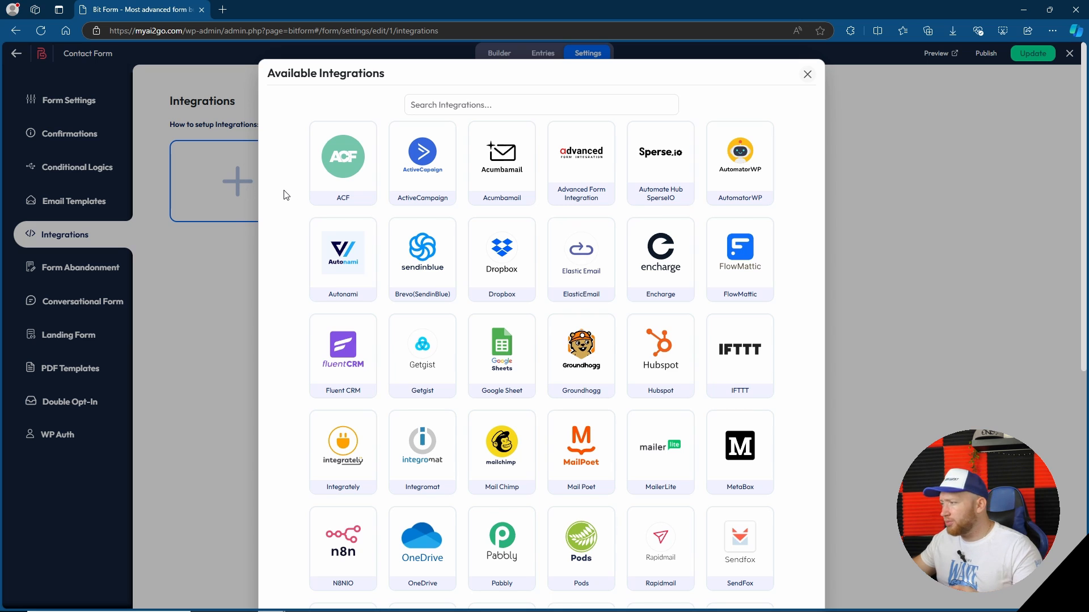
{"action": "left_click", "coordinate": [499, 366]}
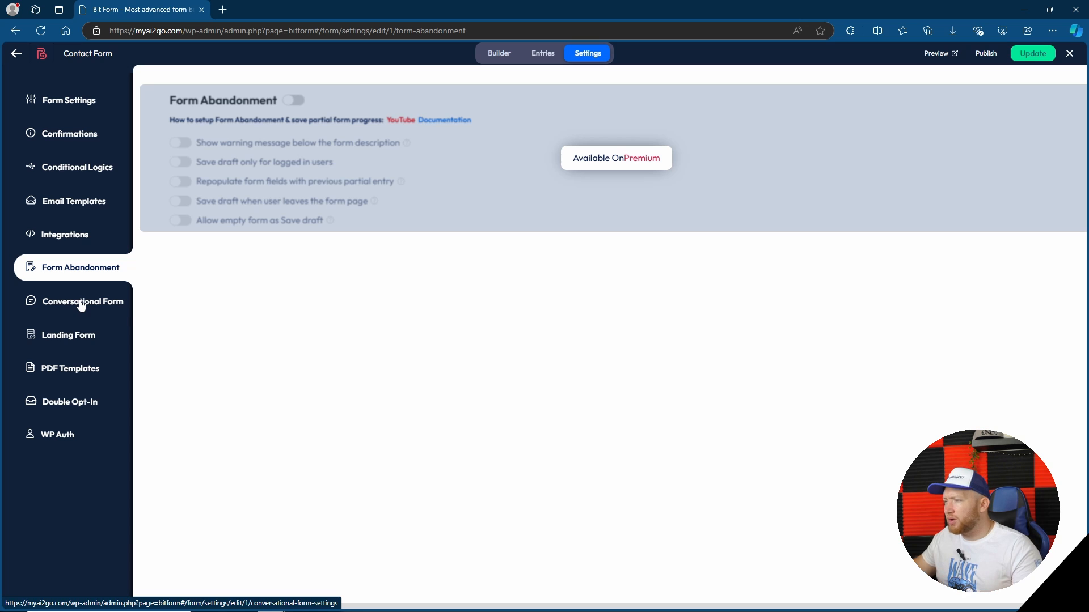
Inspect the Conversational Form preview and its steps settings, and turn the conversational form feature off
{"action": "left_click", "coordinate": [79, 304]}
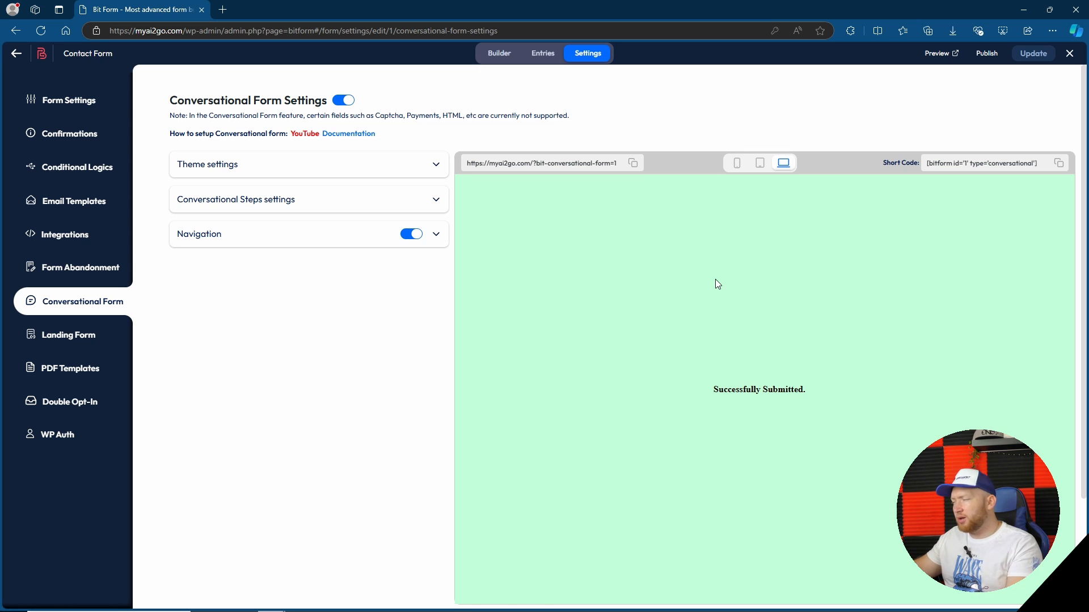
{"action": "scroll", "coordinate": [1001, 258], "scroll_direction": "down", "scroll_amount": 3}
{"action": "scroll", "coordinate": [996, 249], "scroll_direction": "up", "scroll_amount": 3}
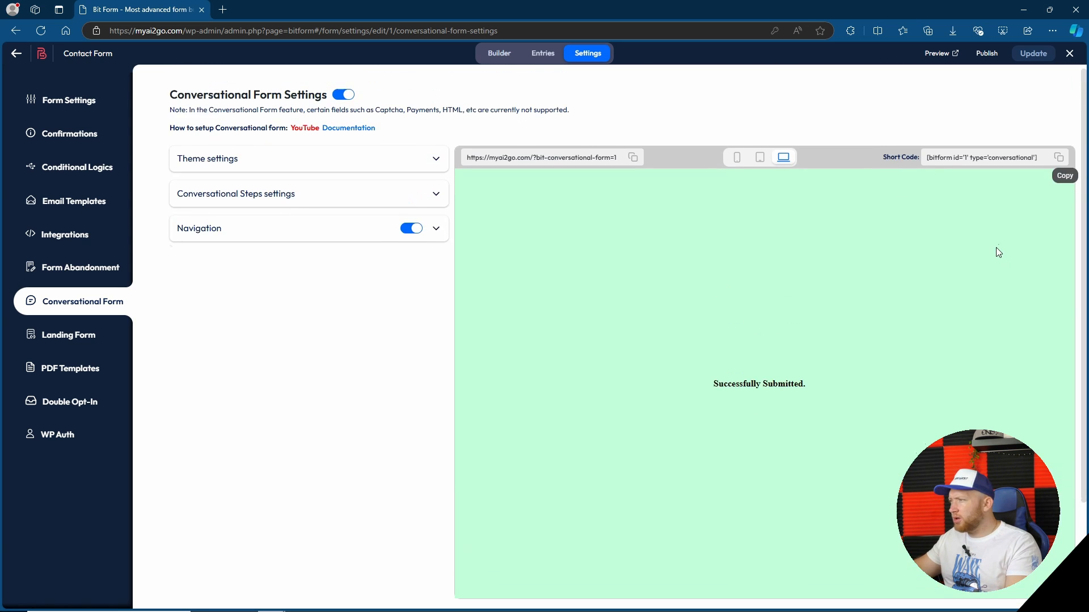
{"action": "left_click", "coordinate": [435, 201]}
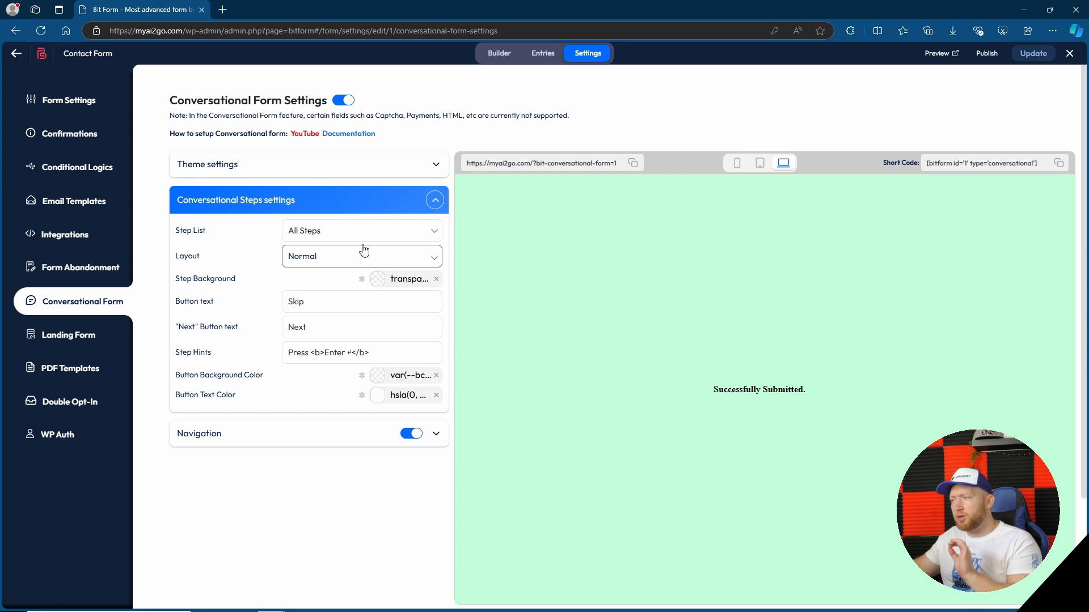
{"action": "left_click", "coordinate": [359, 200]}
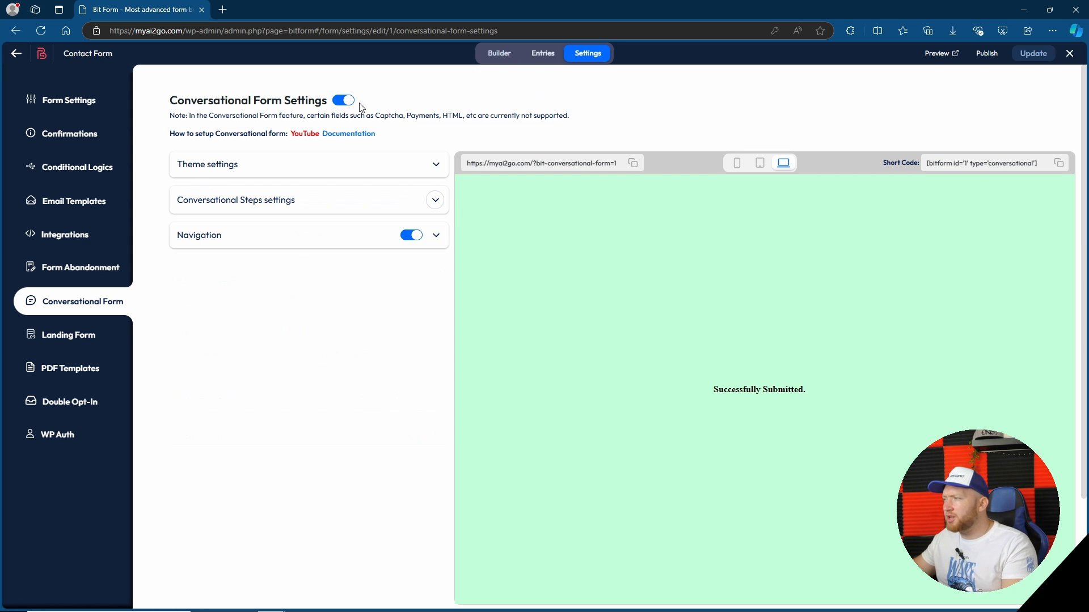
{"action": "left_click", "coordinate": [343, 101]}
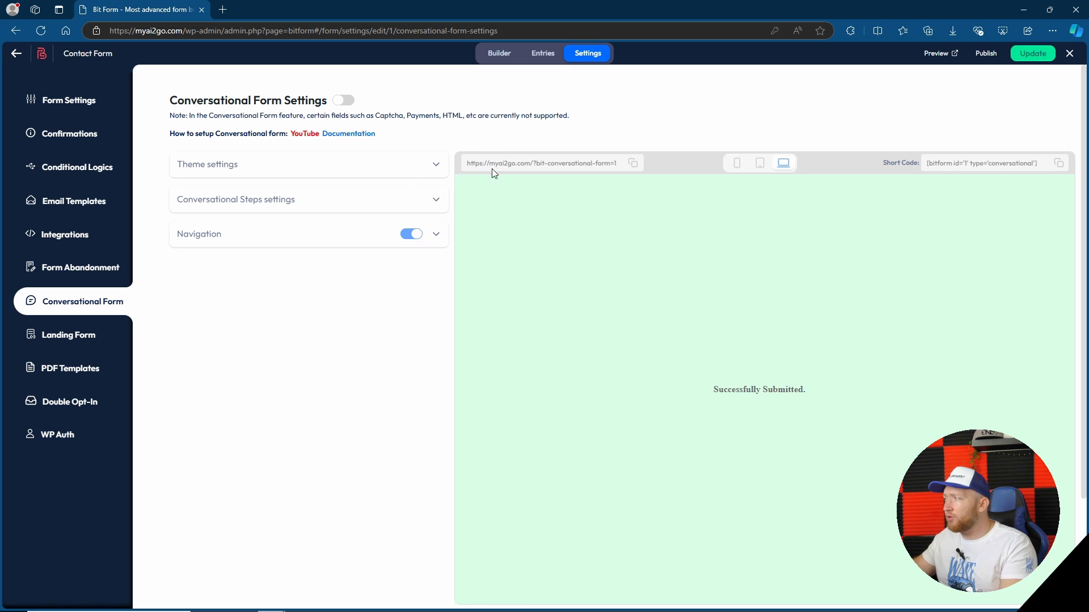
Examine the contact form's Landing Form, PDF Templates, Double Opt-In and WP Auth settings
{"action": "left_click", "coordinate": [82, 339]}
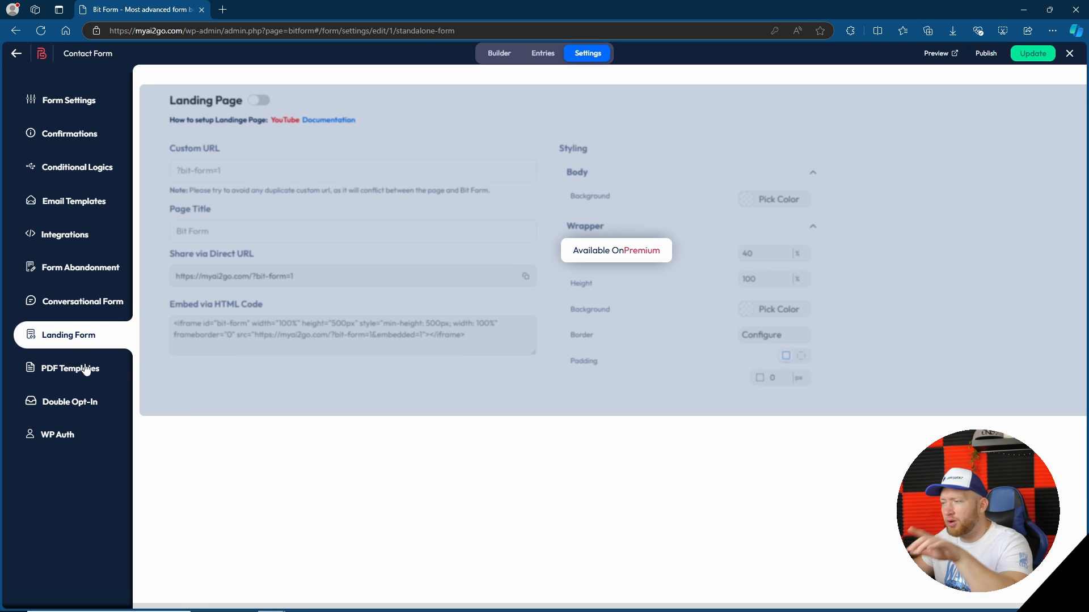
{"action": "left_click", "coordinate": [86, 373]}
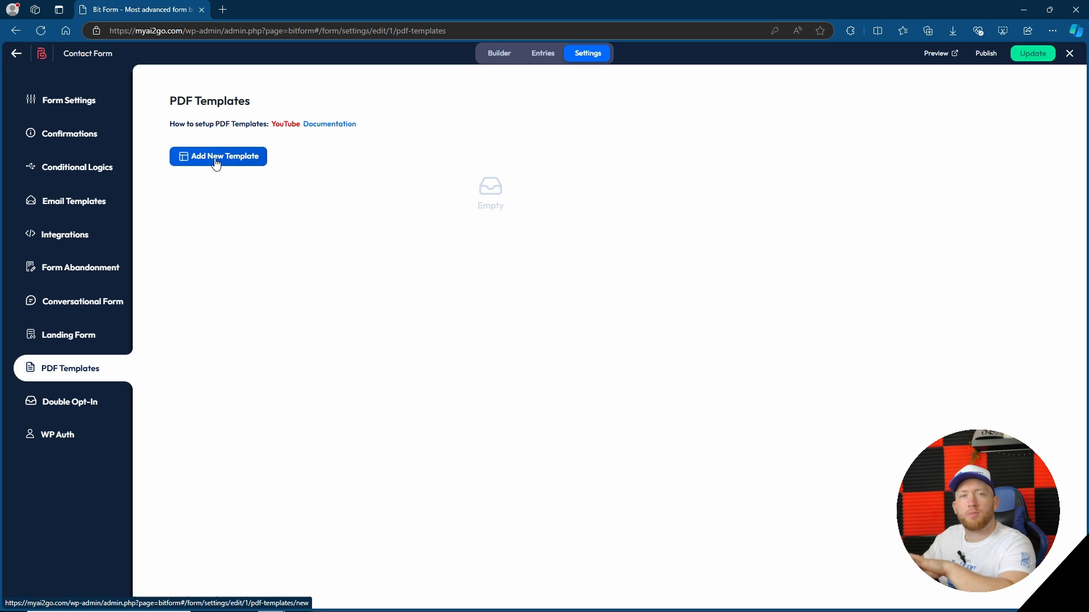
{"action": "left_click", "coordinate": [93, 402]}
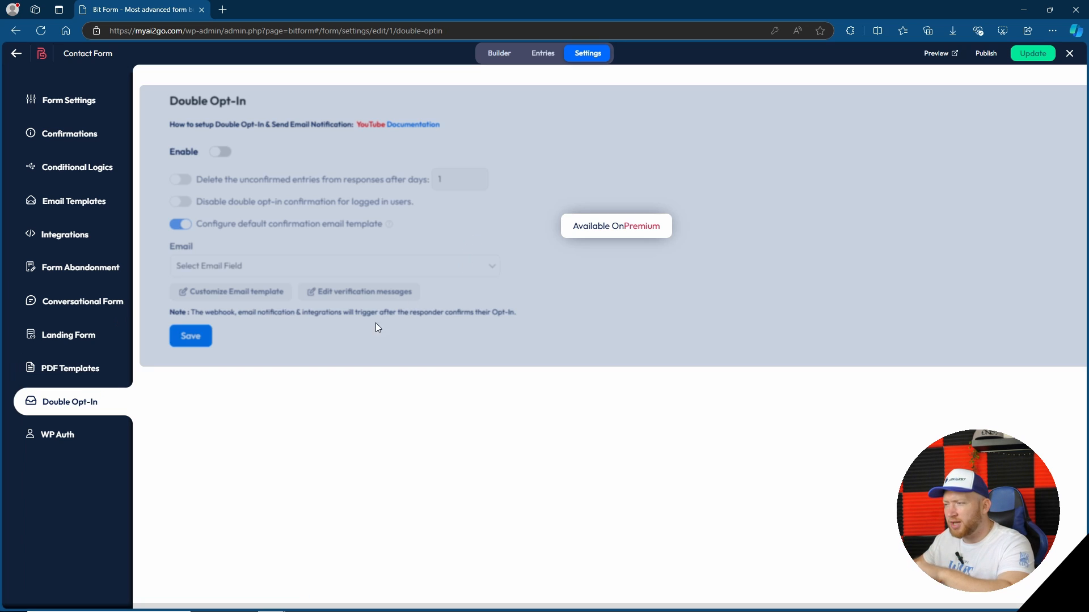
{"action": "left_click", "coordinate": [62, 435]}
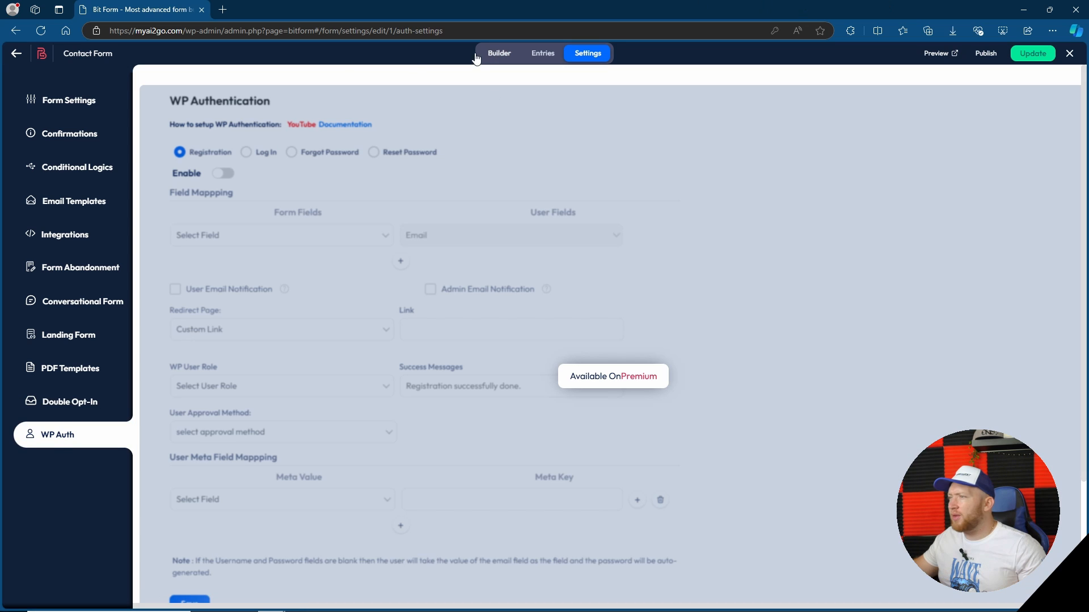
Return to the form builder and check the contact form's live preview in a separate browser tab
{"action": "left_click", "coordinate": [72, 102]}
{"action": "left_click", "coordinate": [502, 57]}
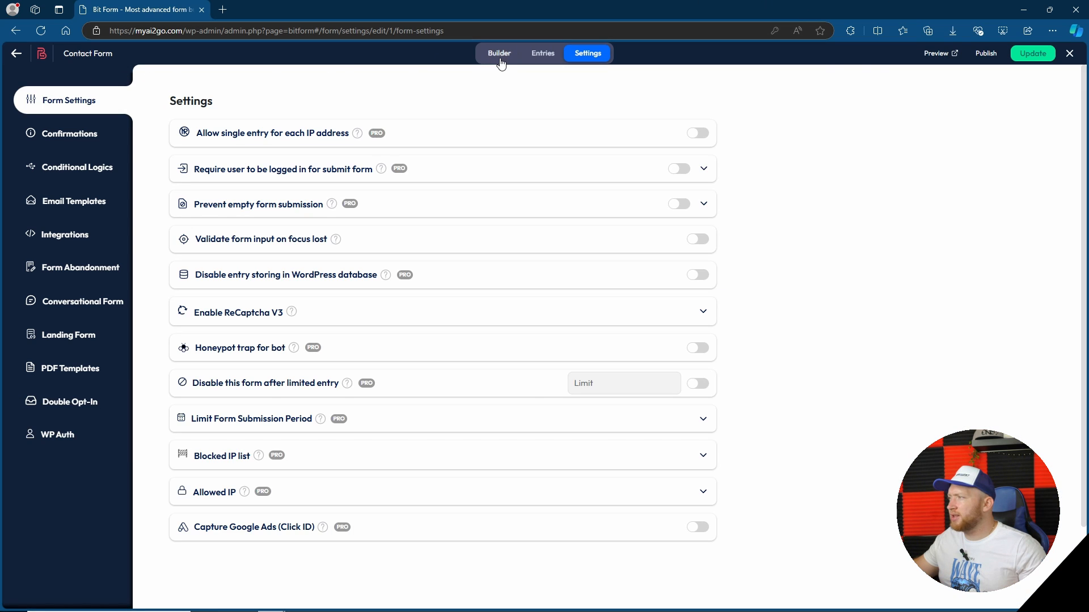
{"action": "left_click", "coordinate": [936, 53]}
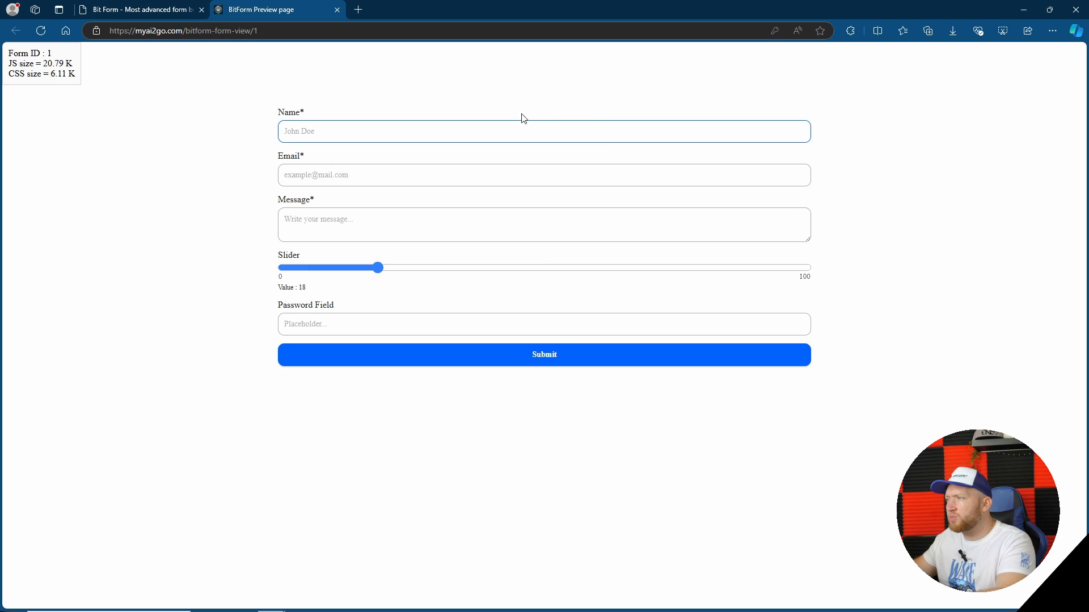
{"action": "left_click", "coordinate": [337, 10]}
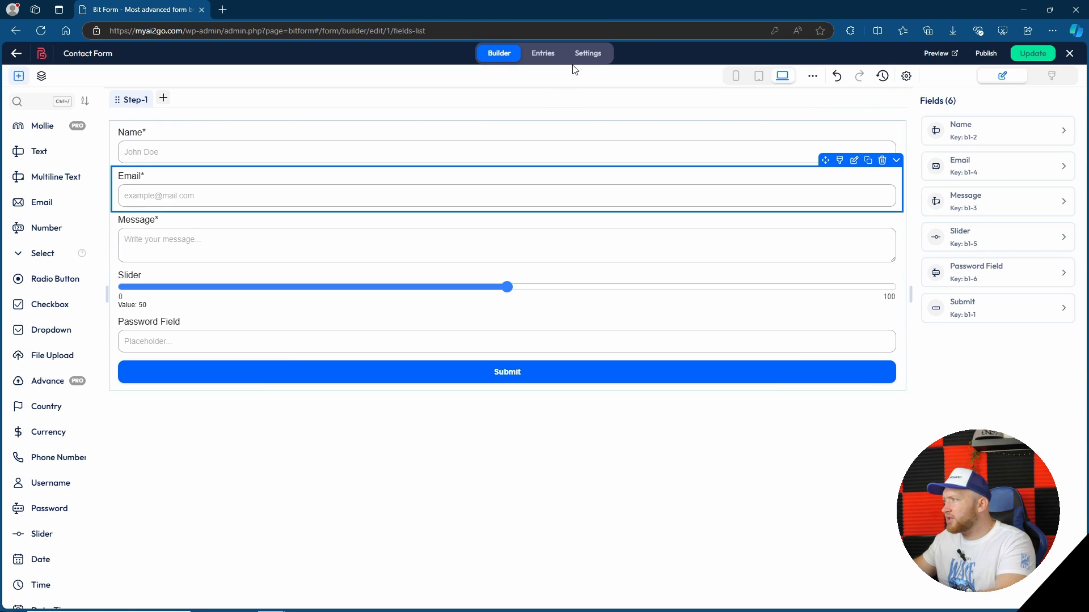
Revisit the contact form's settings and builder, and close the form editor to return to the list of forms
{"action": "left_click", "coordinate": [586, 58]}
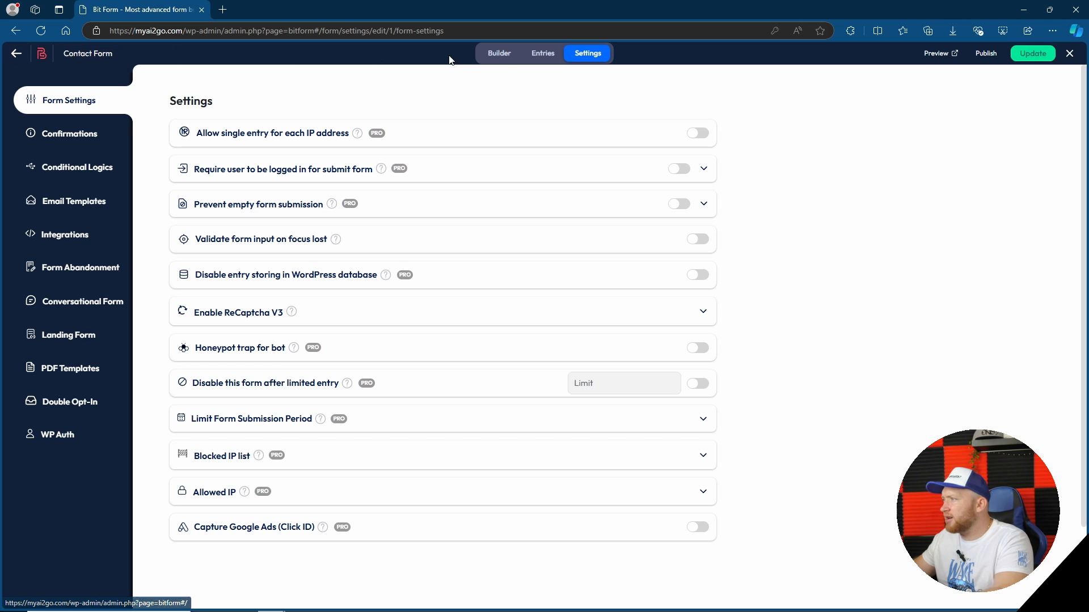
{"action": "left_click", "coordinate": [504, 59]}
{"action": "left_click", "coordinate": [1066, 56]}
{"action": "left_click", "coordinate": [591, 372]}
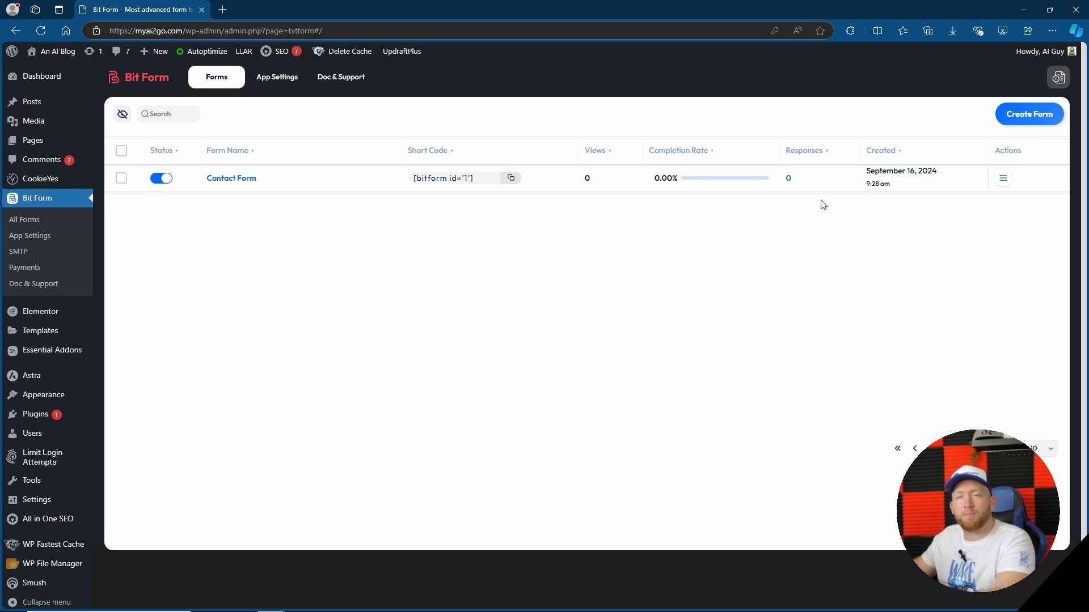
Examine the plugin-wide reCAPTCHA, Google Ads and SMTP settings, setting Enable SMTP to Yes to reveal its configuration fields
{"action": "left_click", "coordinate": [29, 235]}
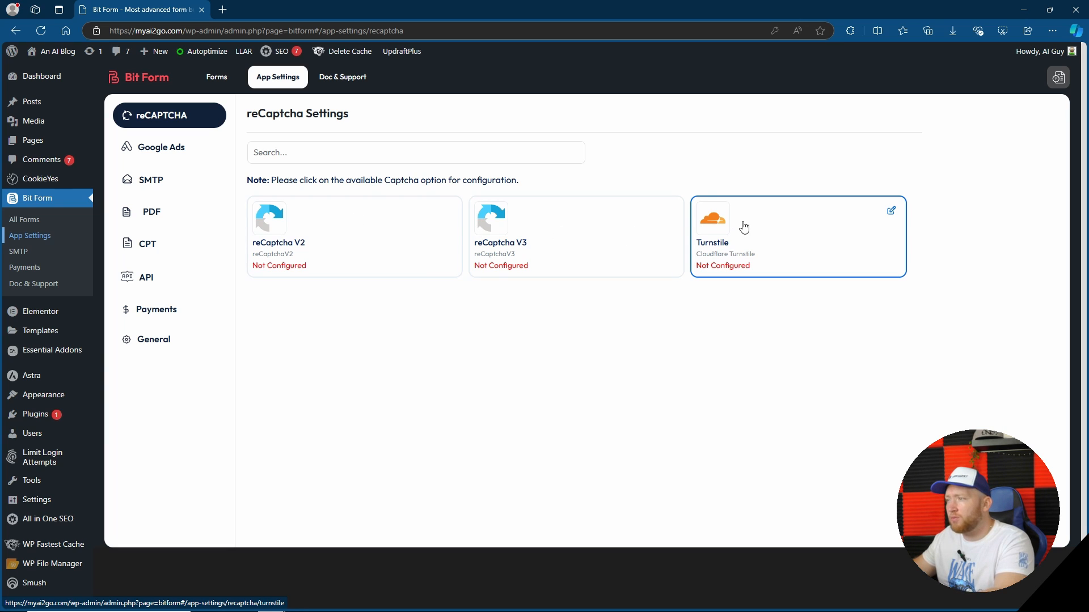
{"action": "left_click", "coordinate": [167, 155]}
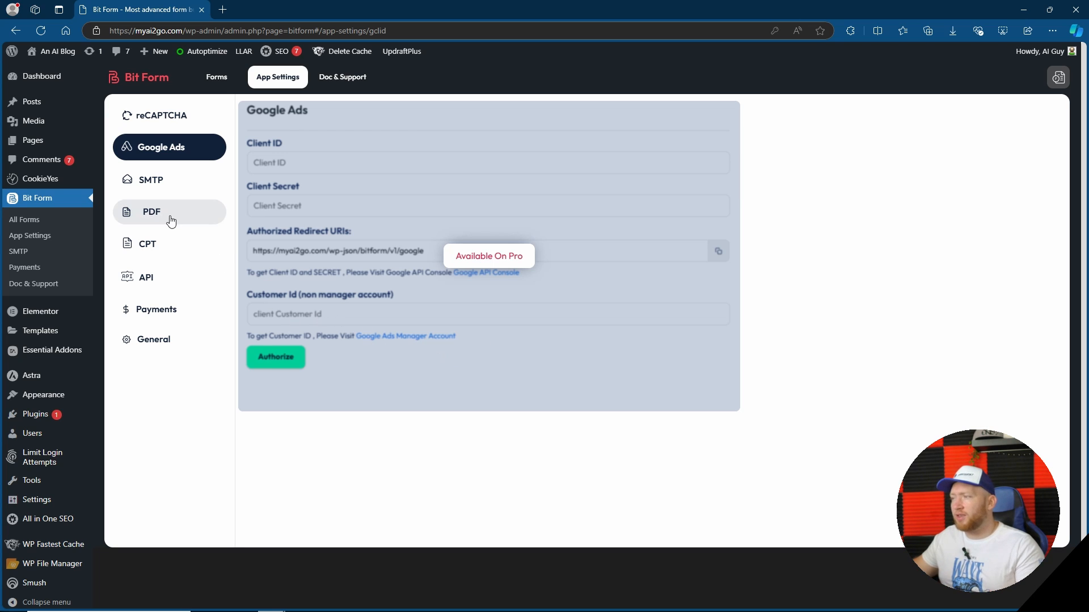
{"action": "left_click", "coordinate": [154, 180]}
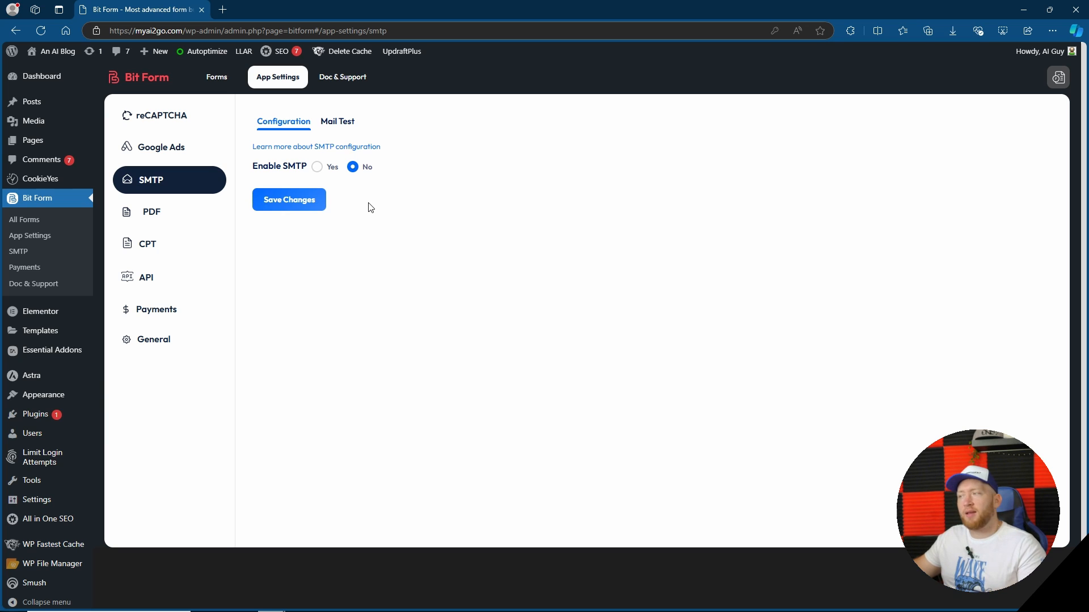
{"action": "left_click", "coordinate": [324, 169]}
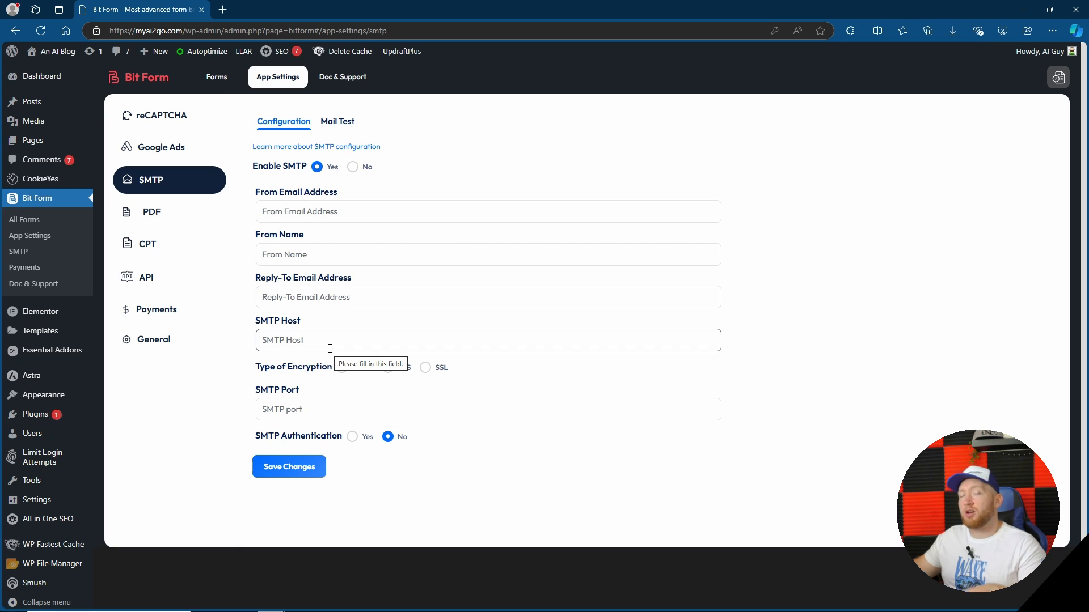
Examine the remaining plugin-wide settings for PDF, CPT, API, Payments and General
{"action": "left_click", "coordinate": [163, 212]}
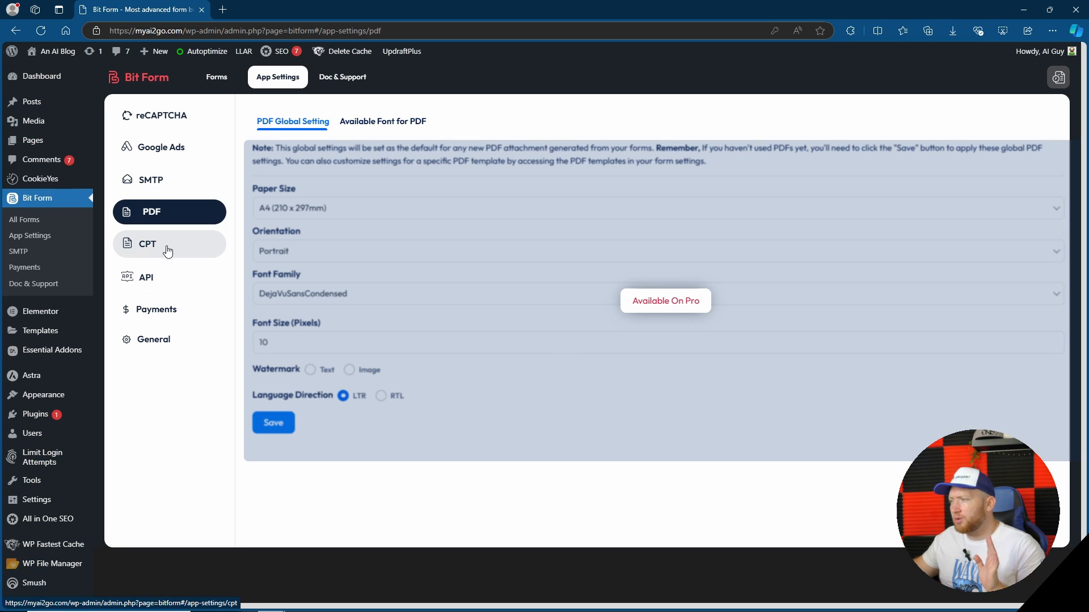
{"action": "left_click", "coordinate": [168, 246]}
{"action": "left_click", "coordinate": [167, 283]}
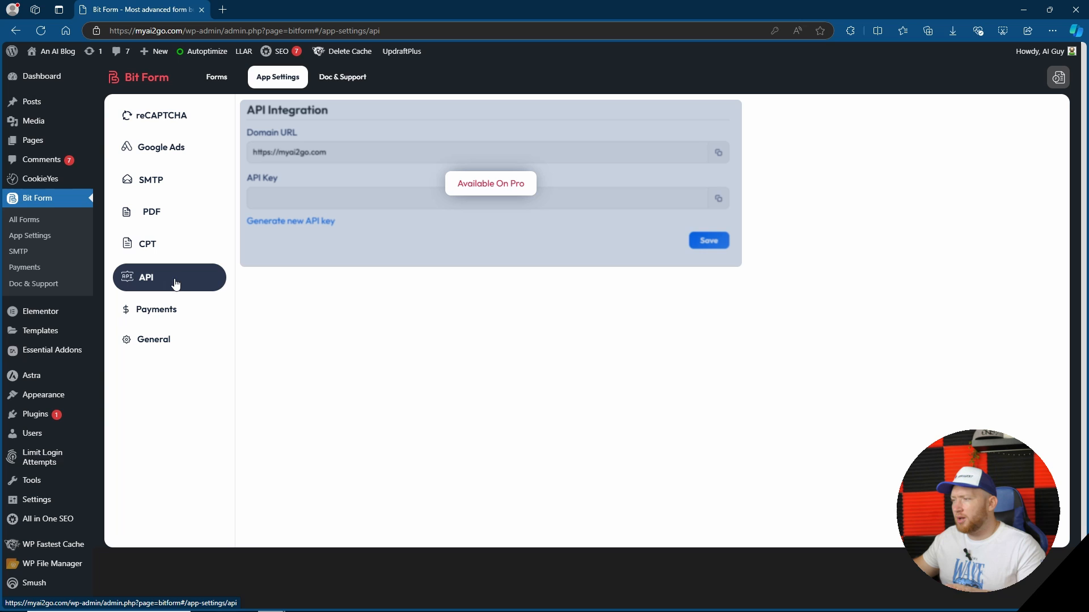
{"action": "left_click", "coordinate": [171, 311]}
{"action": "left_click", "coordinate": [169, 336]}
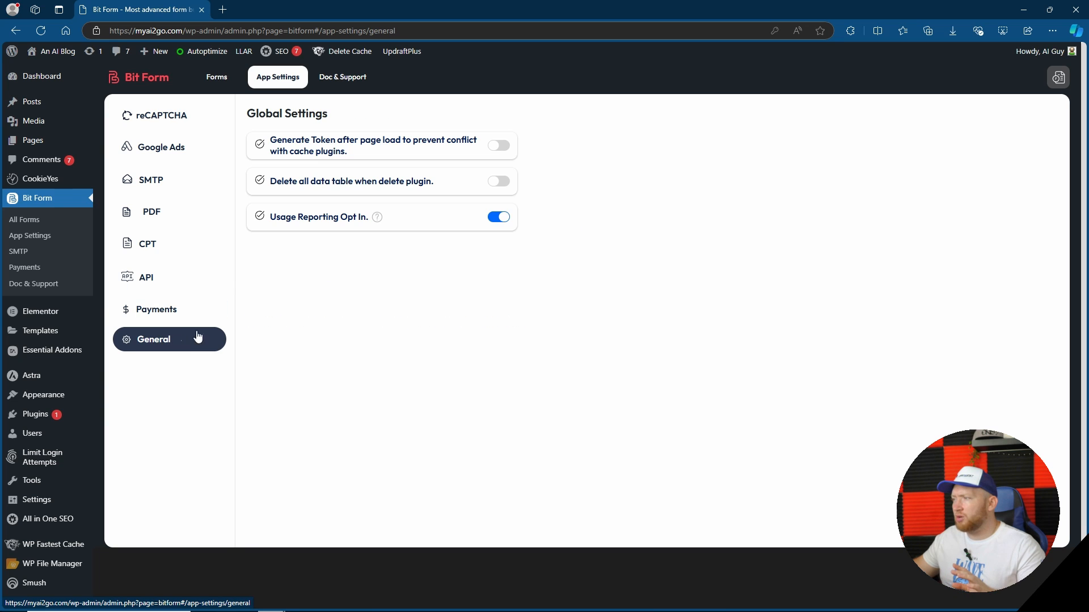